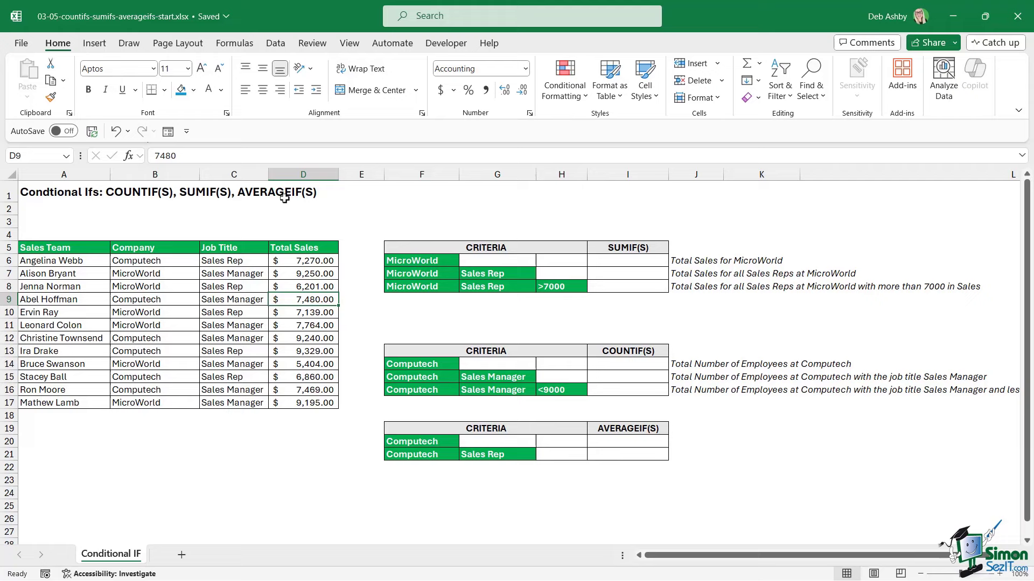
Review the sales list's names, company, job title and total sales columns
click(620, 248)
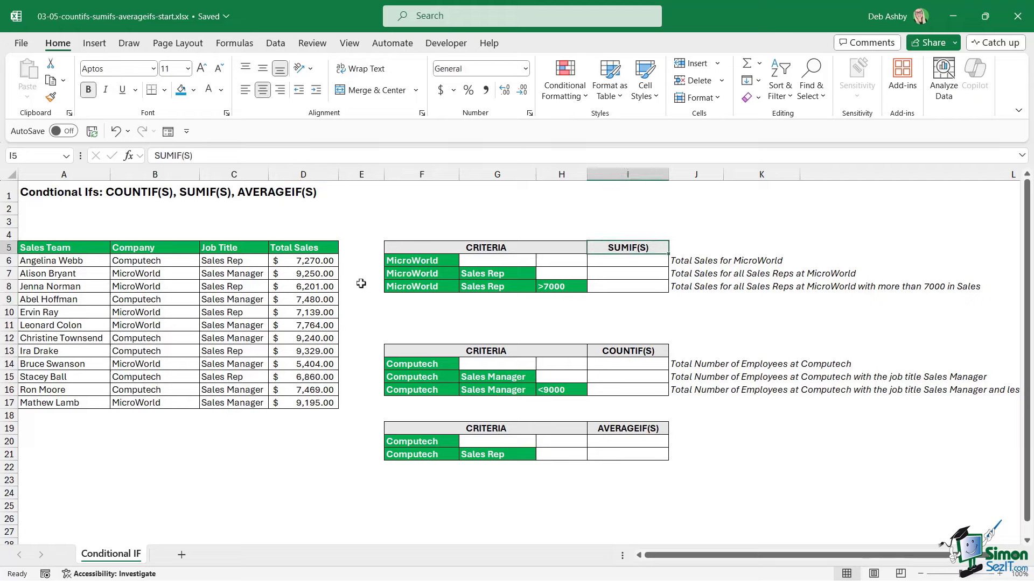
drag(54, 249, 302, 404)
click(70, 315)
drag(73, 262, 66, 400)
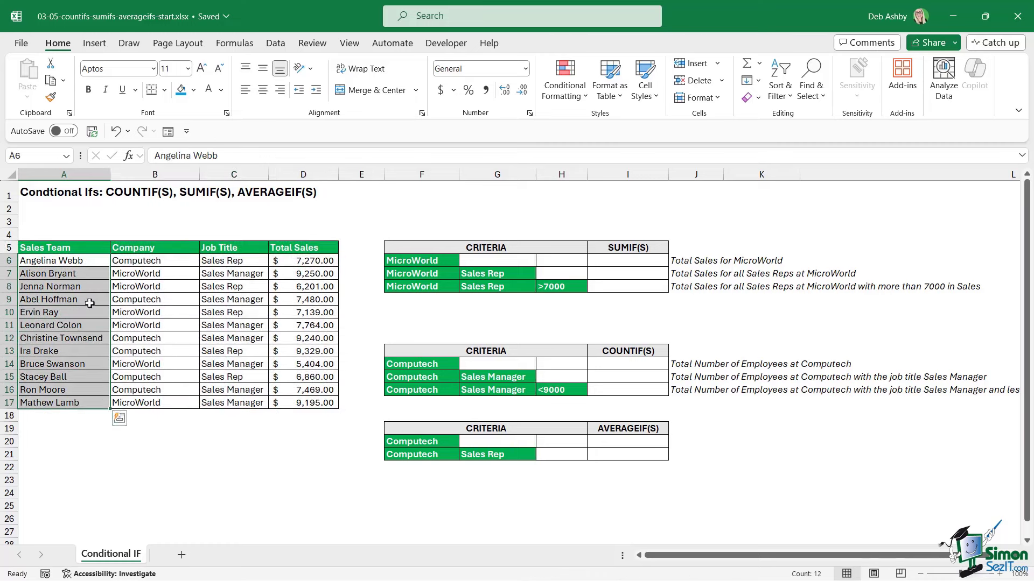
click(162, 264)
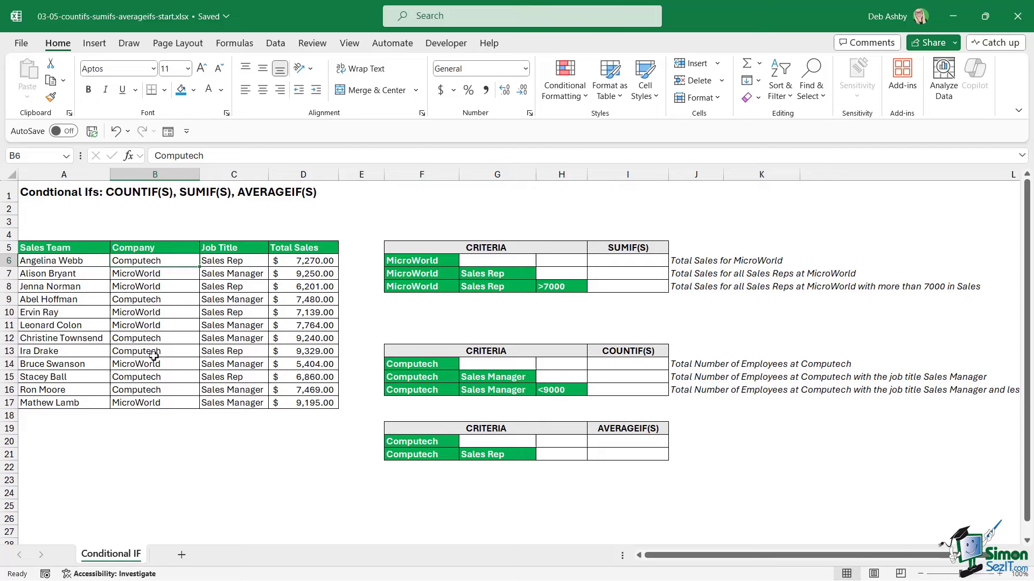
click(243, 261)
click(244, 273)
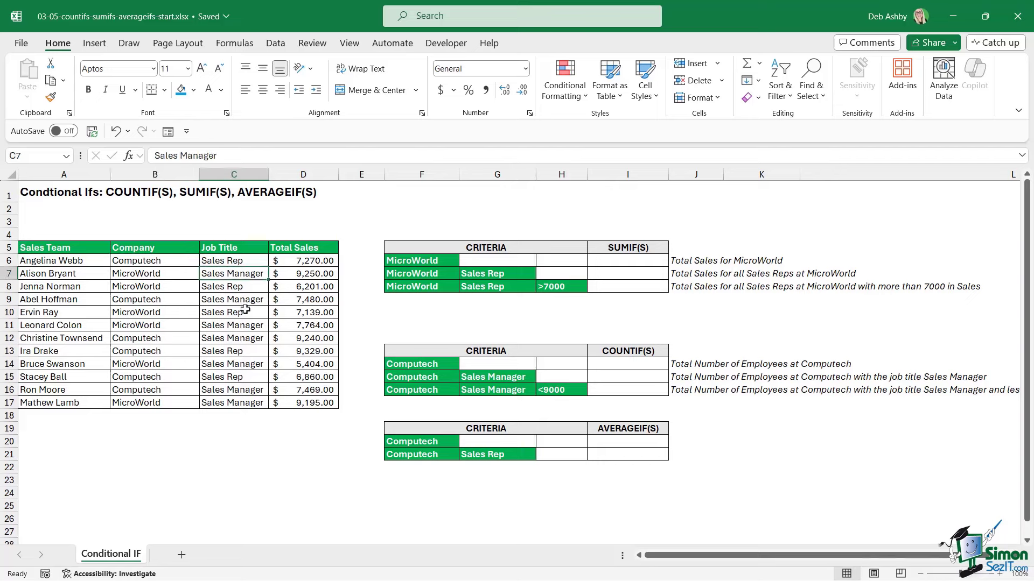
click(295, 264)
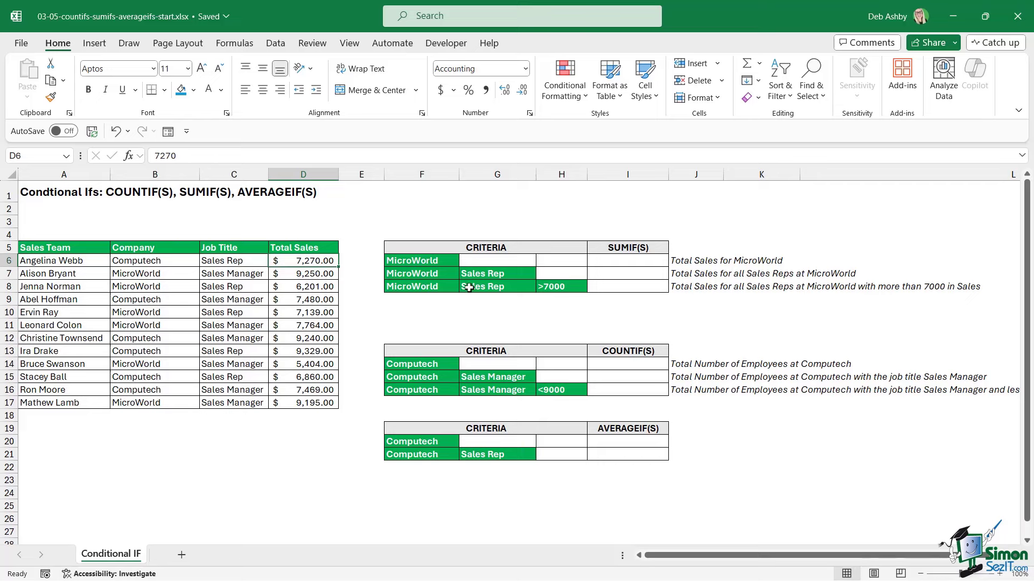
Relate empty result cell I6 to the MicroWorld criterion, sales and company ranges
click(627, 259)
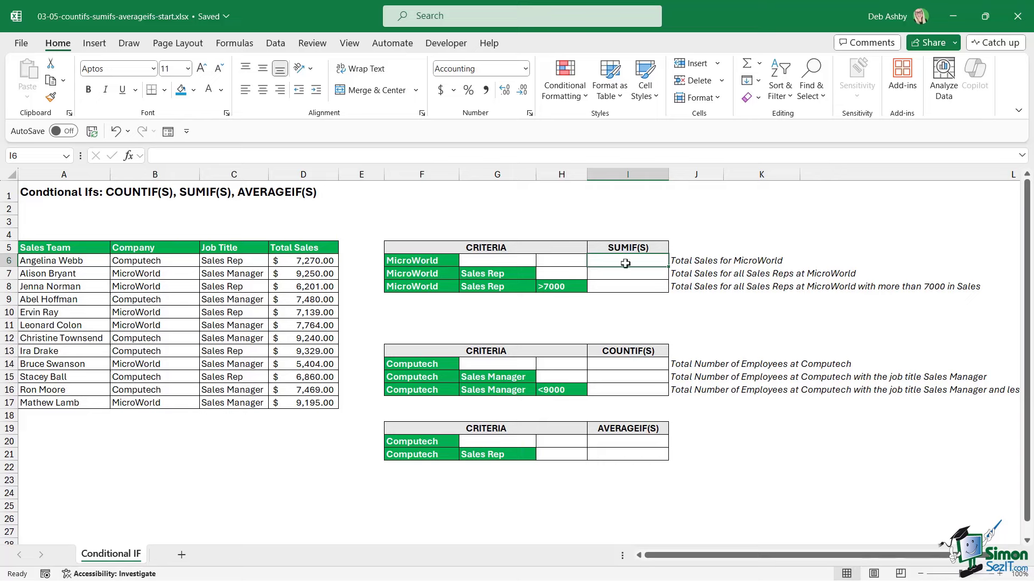
click(436, 263)
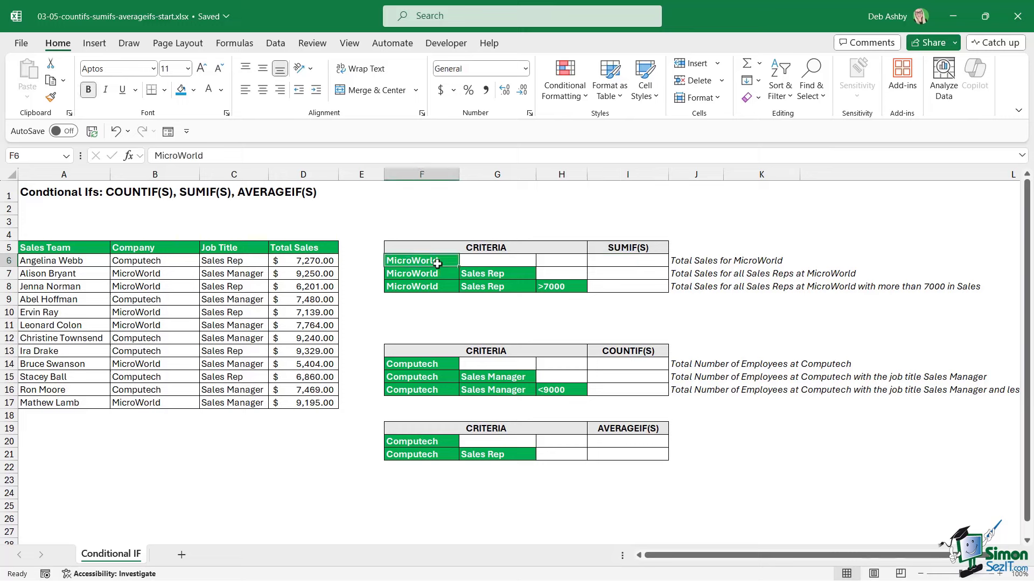
click(624, 262)
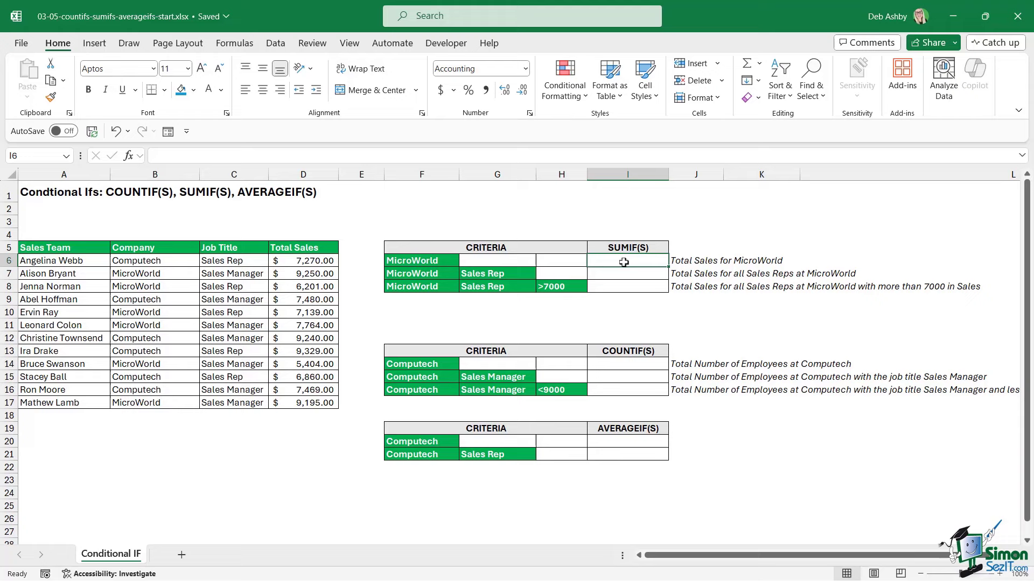
drag(295, 261, 281, 405)
drag(143, 272, 148, 405)
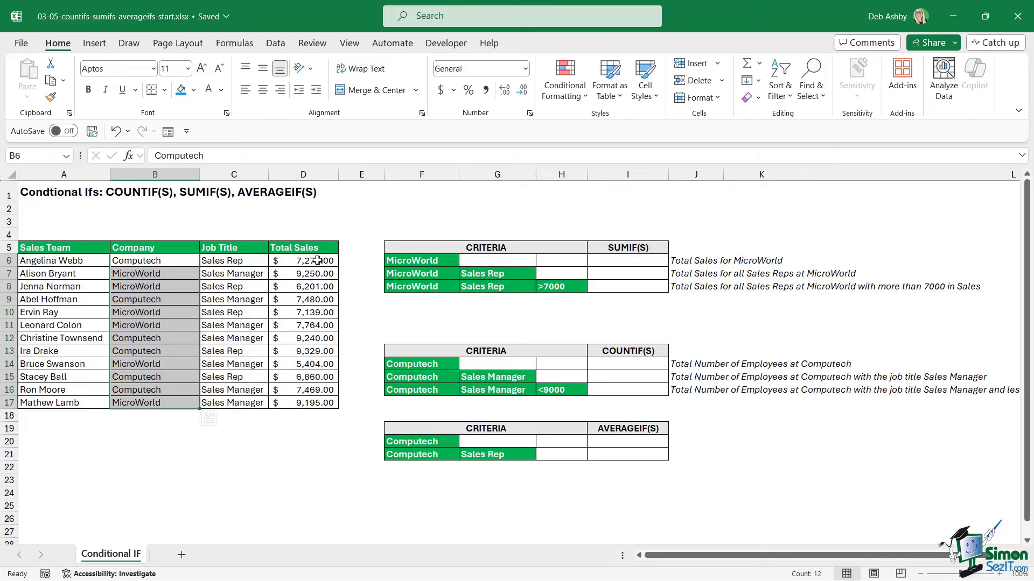
Enter =SUMIFS(D6:D17,B6:B17,F6) in I6, totalling MicroWorld sales at $44,953.00
click(632, 261)
text(=)
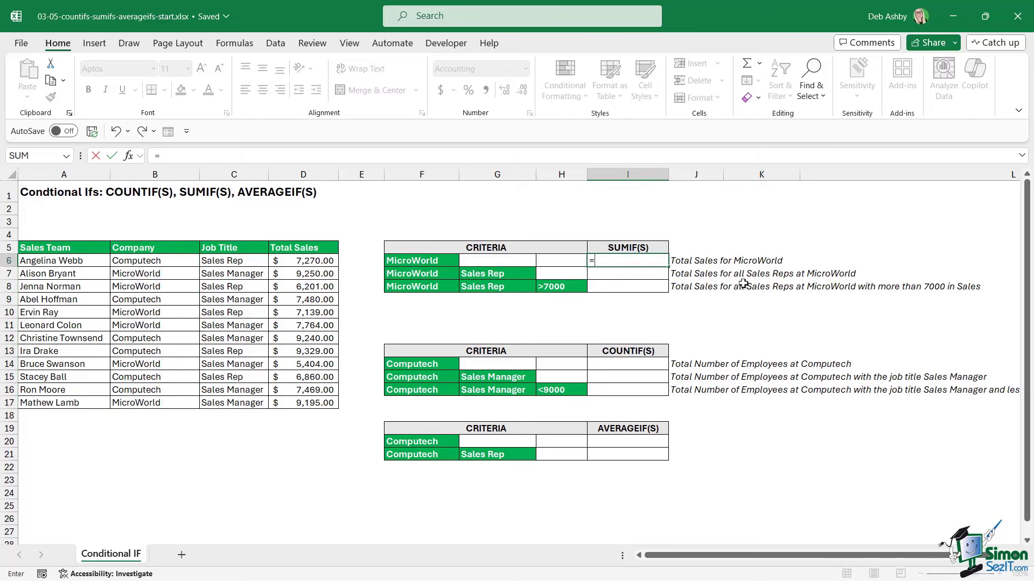
text(SUMIFS()
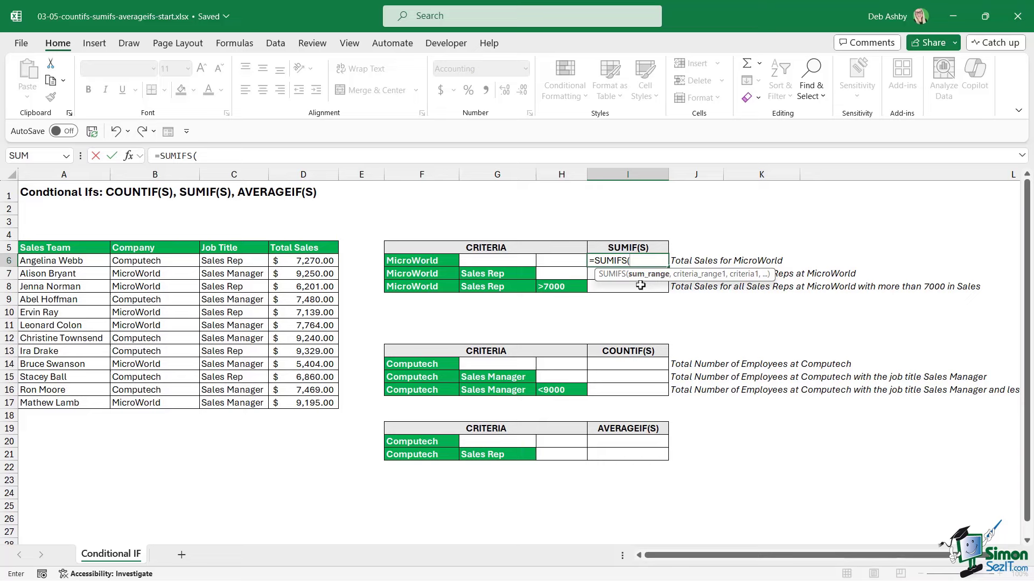
drag(288, 261, 289, 402)
text(,)
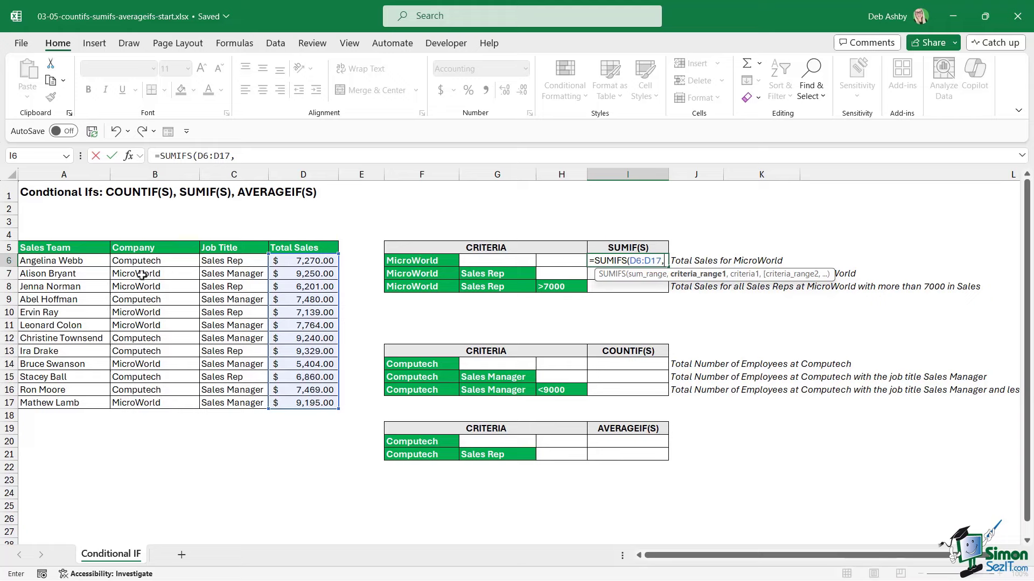
drag(143, 260, 141, 405)
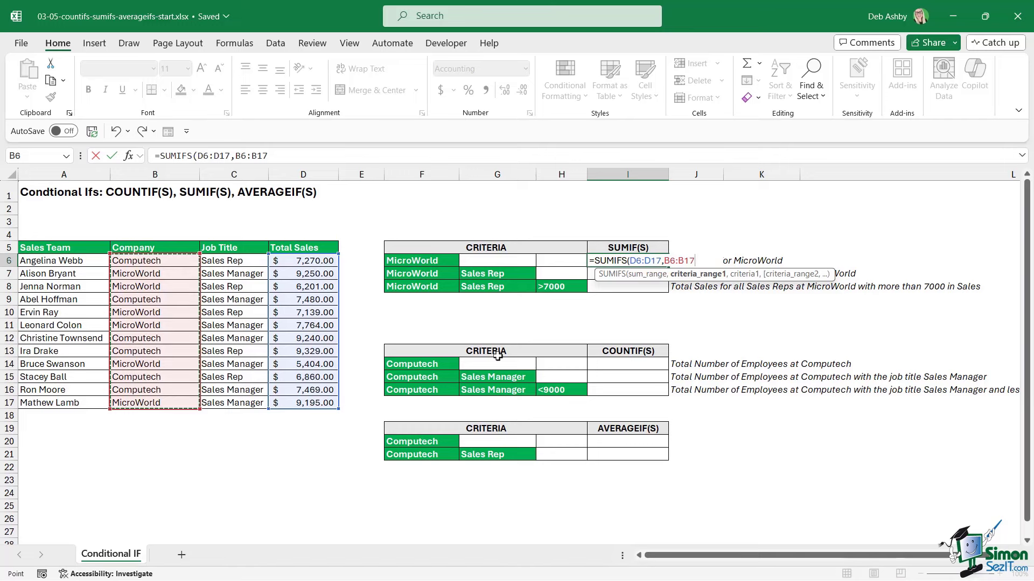
text(,)
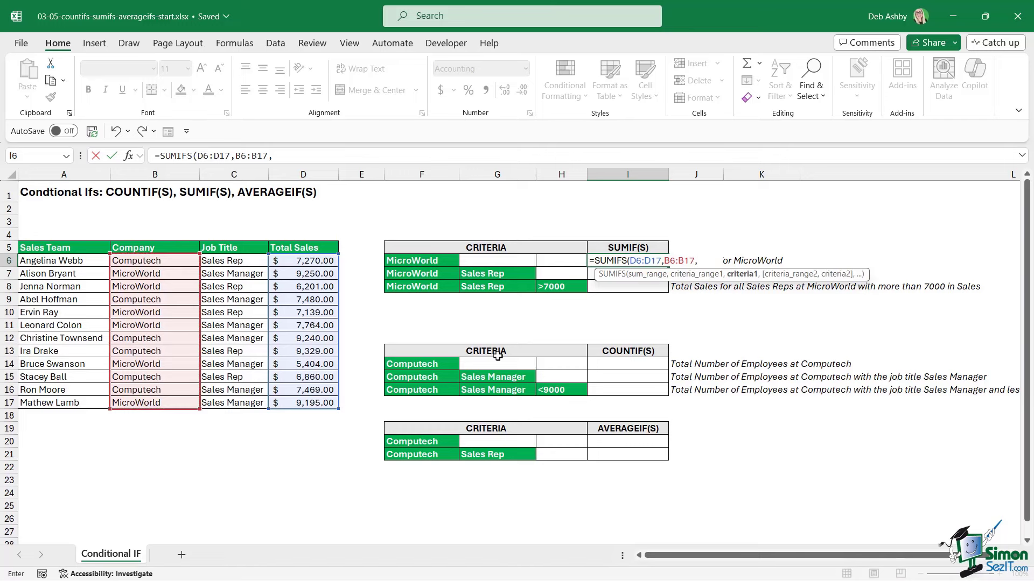
click(440, 263)
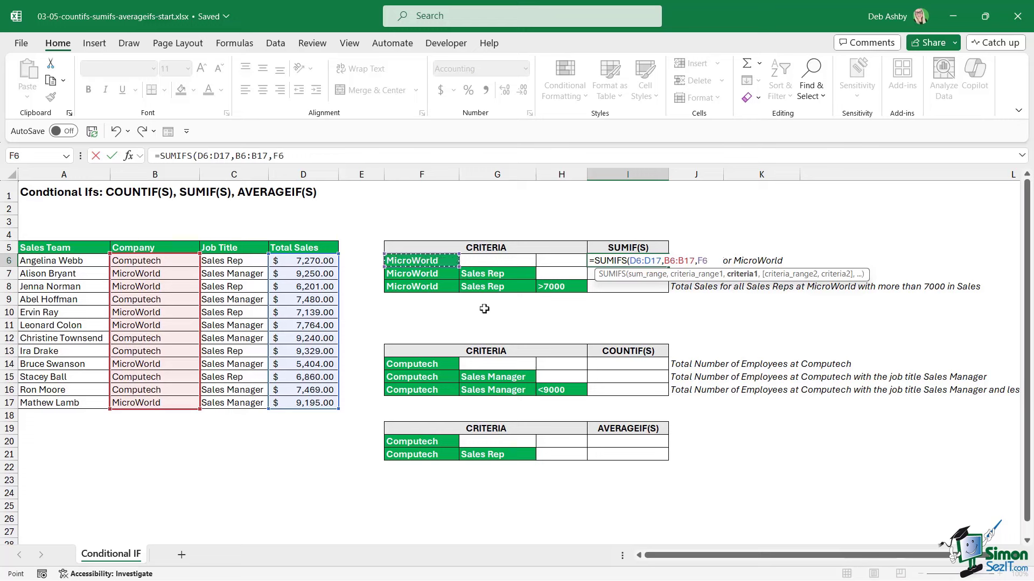
text())
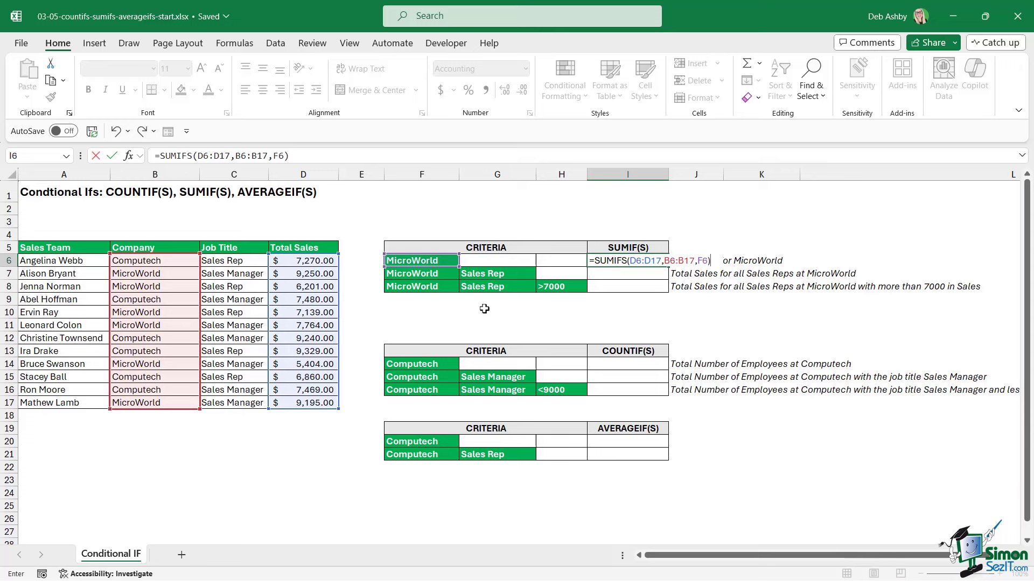
key(Return)
click(603, 263)
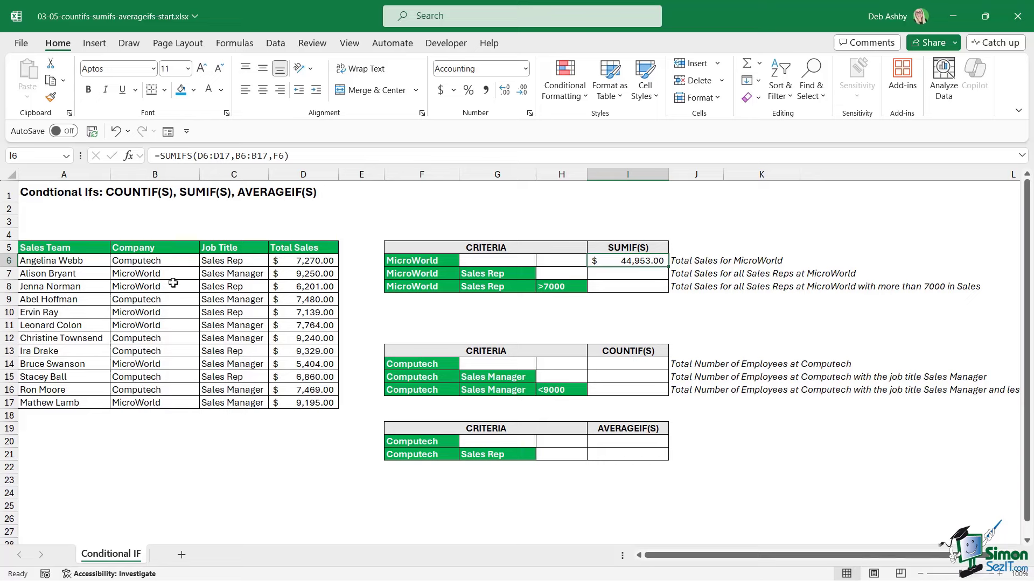
click(607, 274)
In I7, begin =SUMIFS with sum range D6:D17 and criteria range B6:B17
click(402, 276)
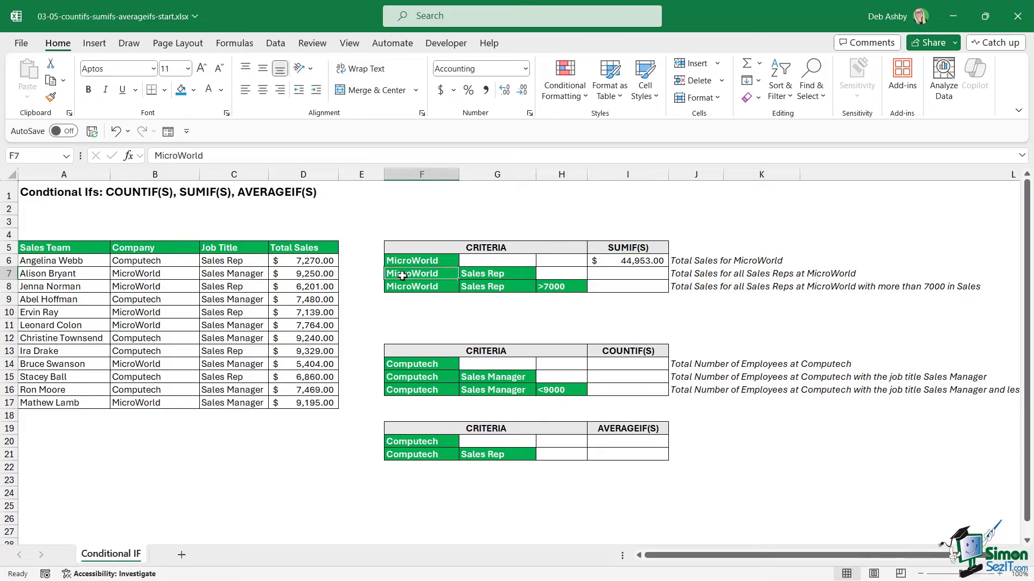
click(503, 275)
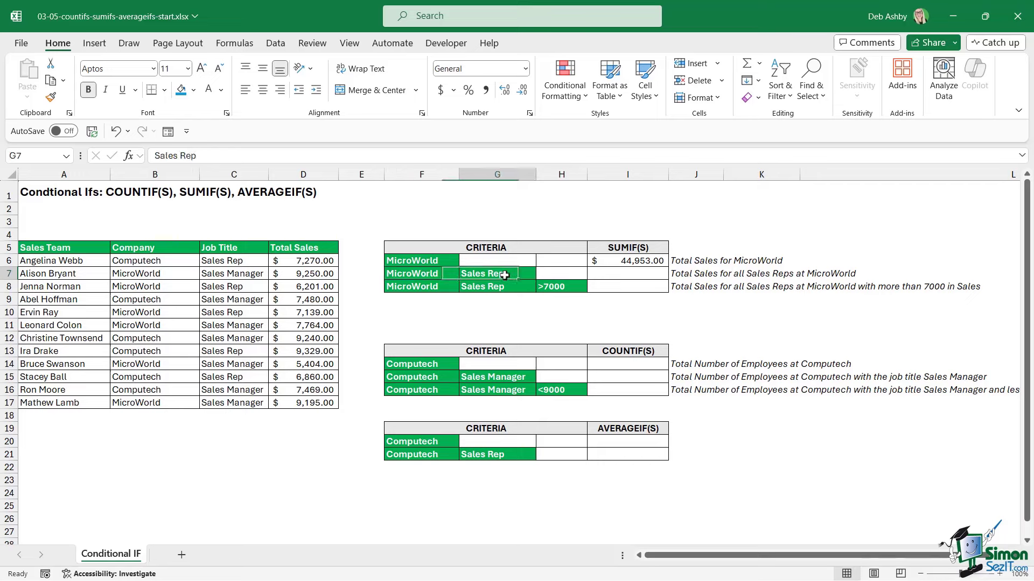
click(614, 273)
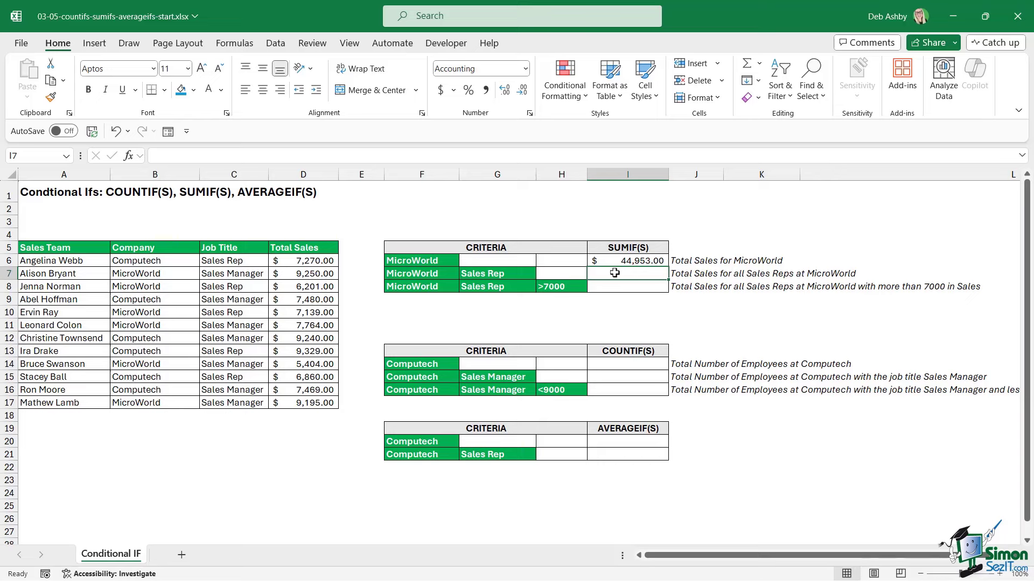
text(=SUMIFS()
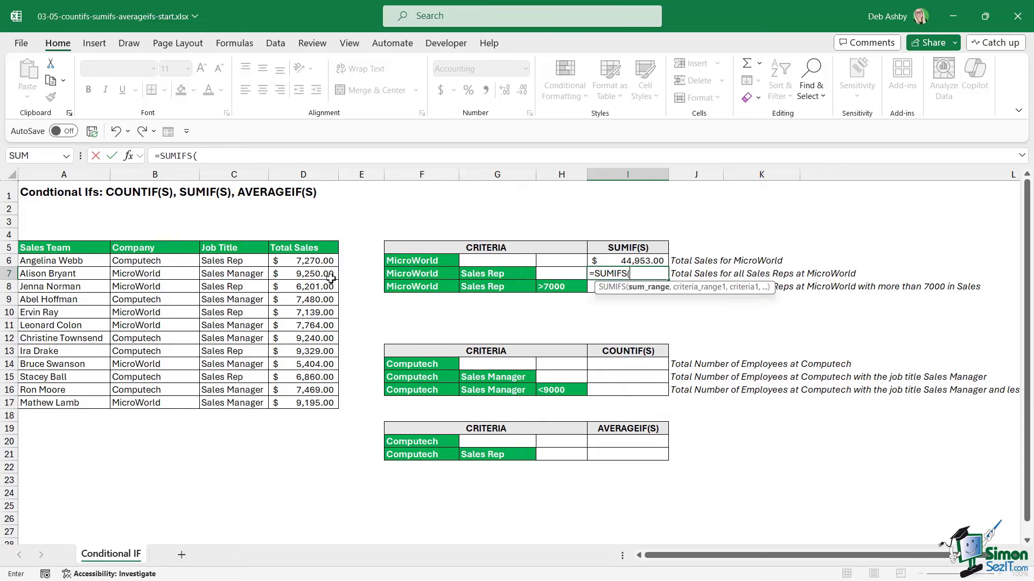
drag(315, 261, 320, 401)
text(,)
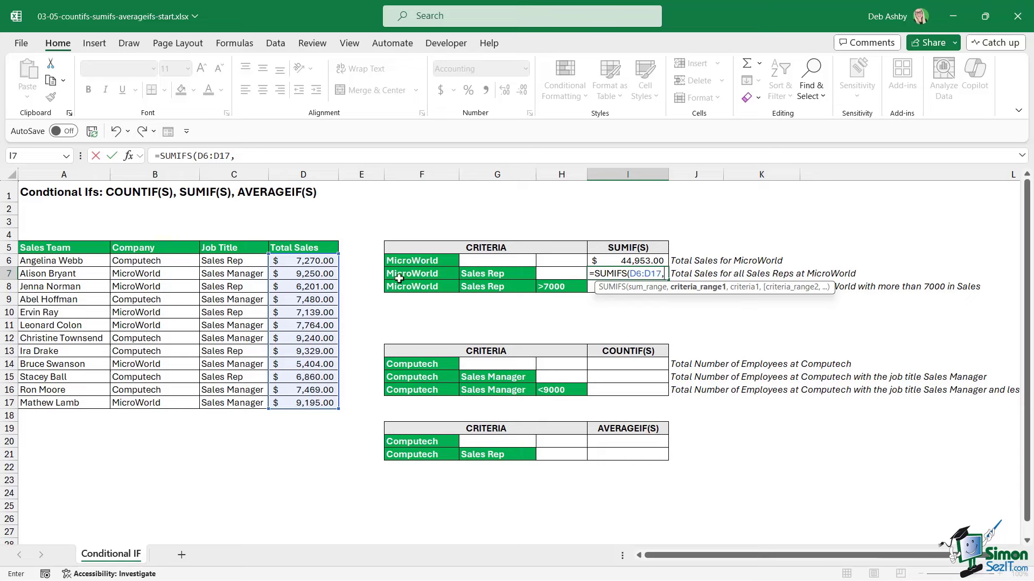
drag(170, 263, 168, 405)
text(,)
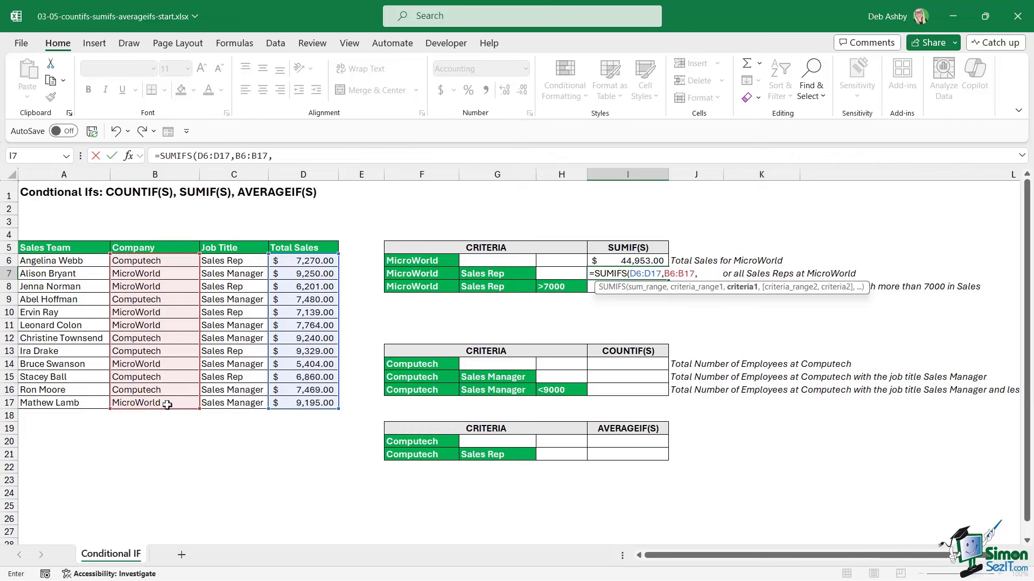
Add criteria F7 (MicroWorld), then C6:C17 with G7 (Sales Rep), giving $13,340.00
click(414, 274)
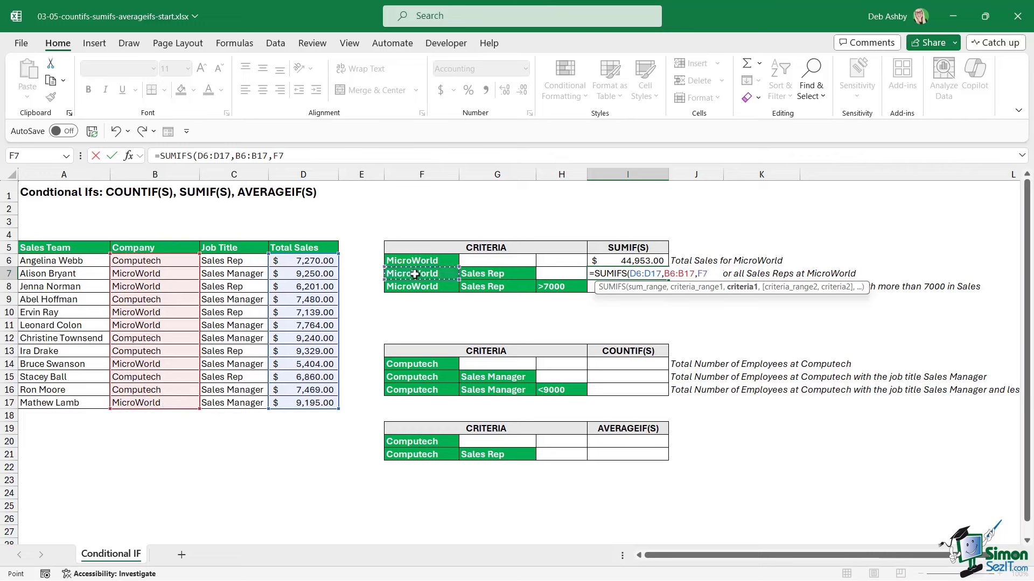
text(,)
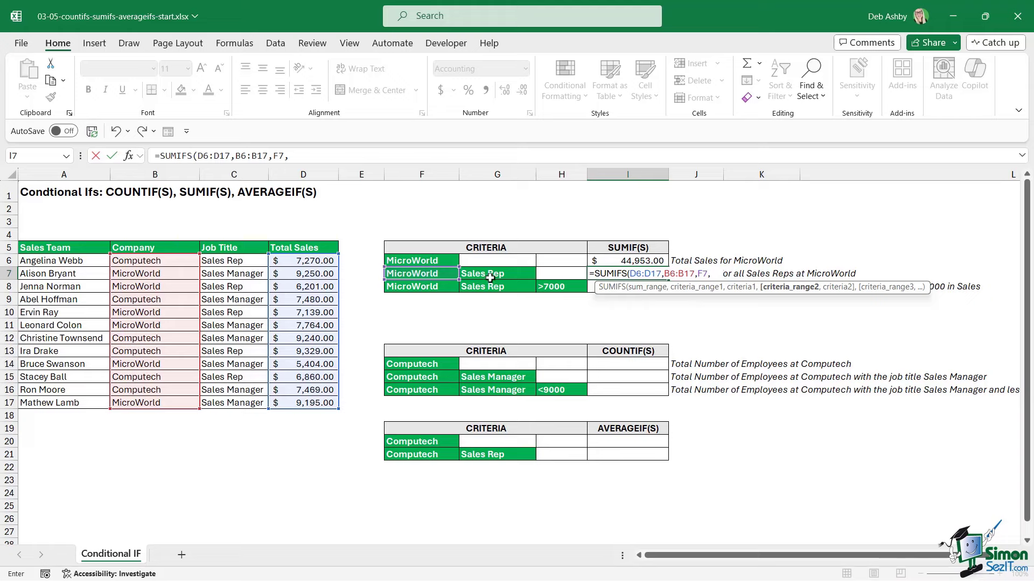
drag(239, 261, 232, 404)
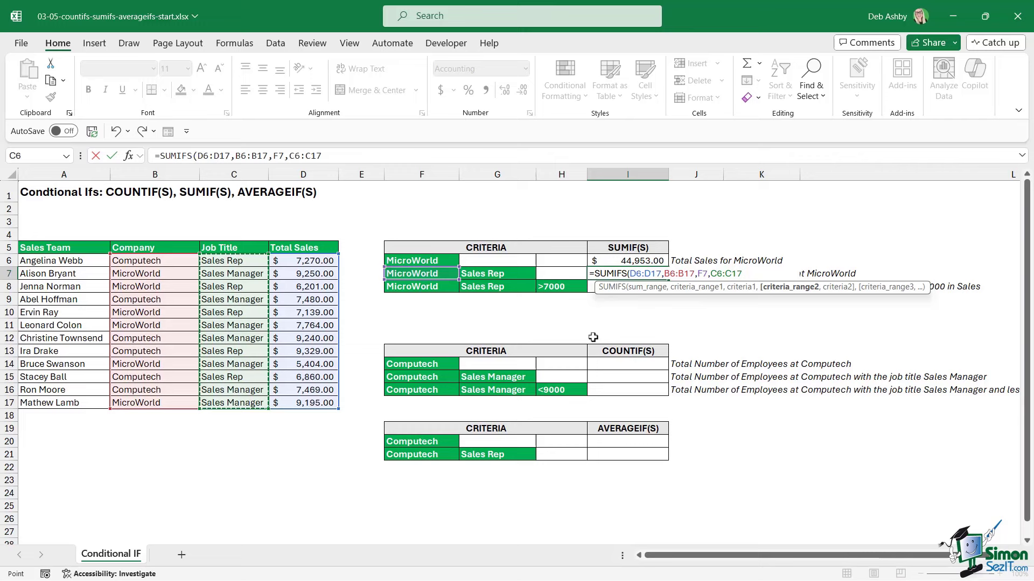
text(,)
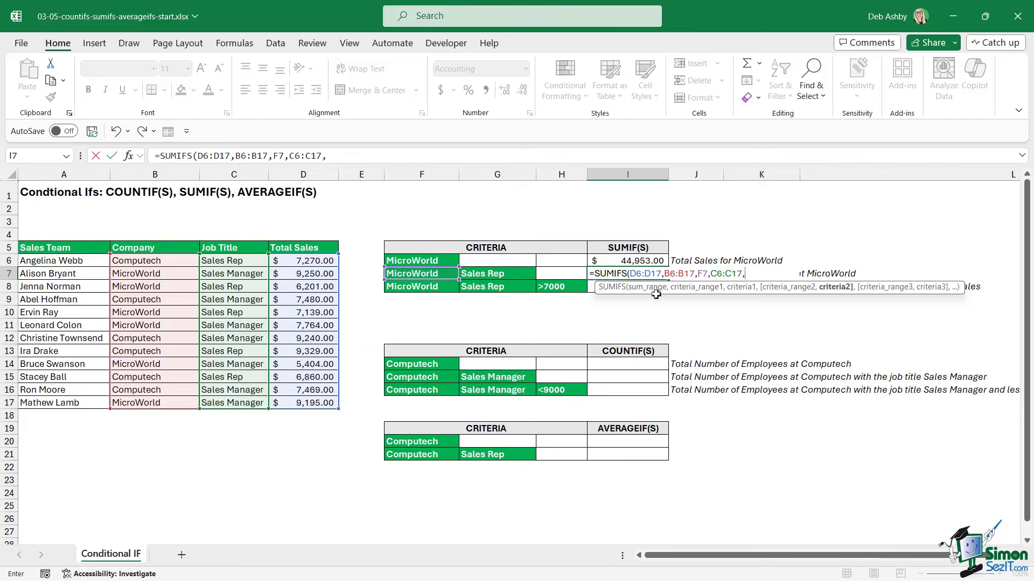
click(512, 274)
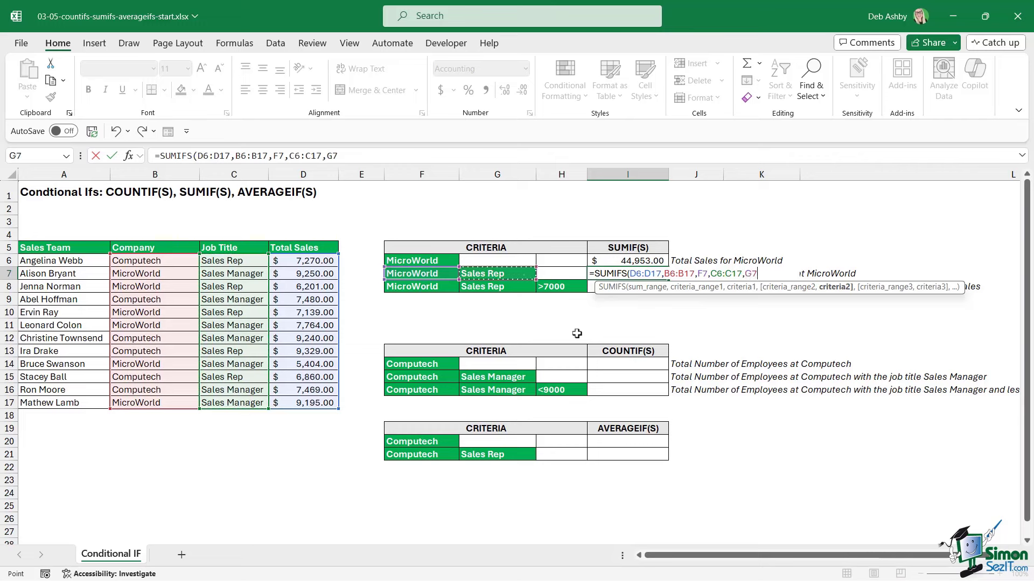
key(Return)
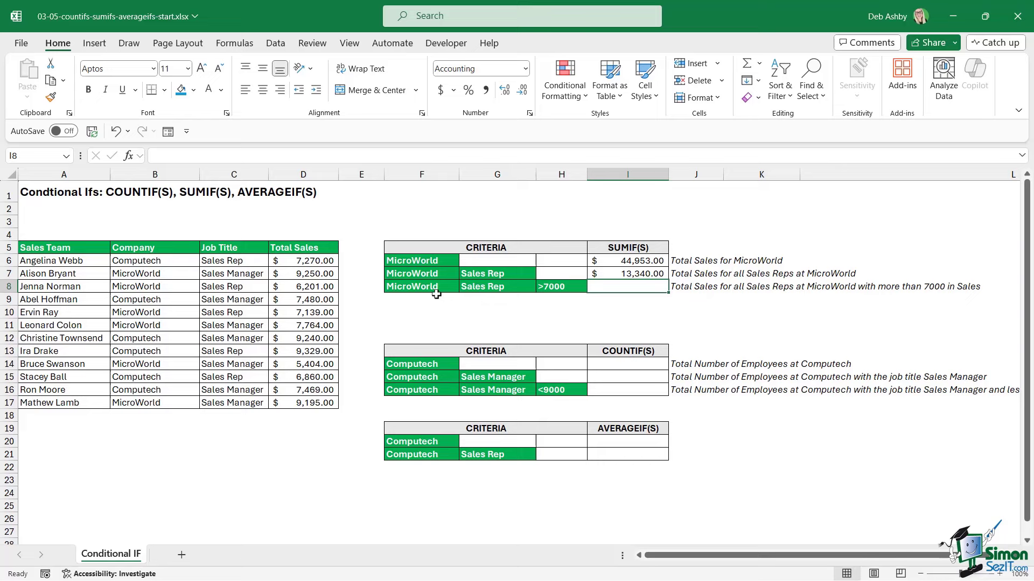
In I8, start =SUMIFS over D6:D17 with B6:B17 matching MicroWorld in F8
text(=SU)
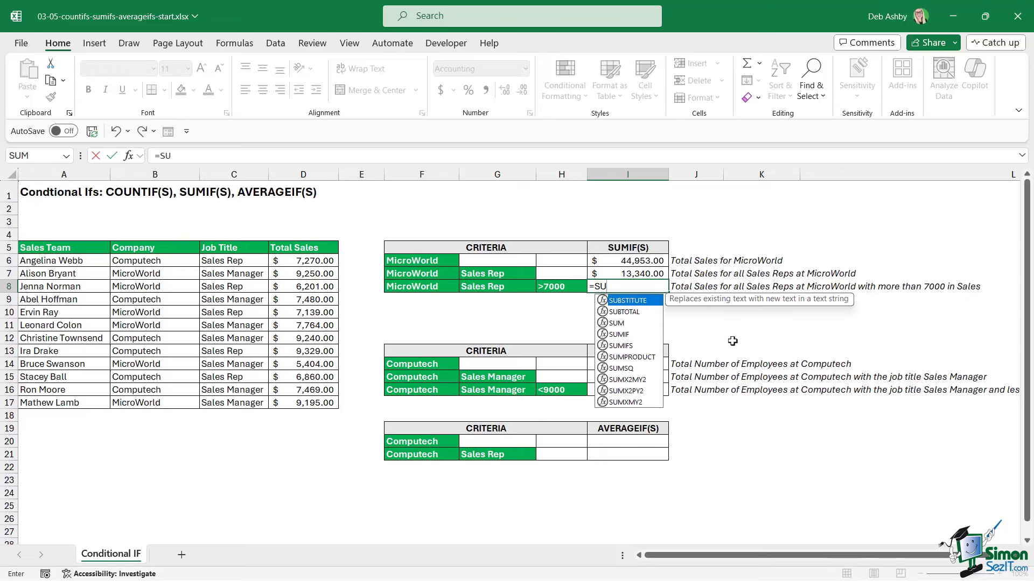
text(MIFS()
drag(312, 263, 328, 399)
text(,)
click(173, 267)
drag(152, 293, 154, 405)
text(,)
click(412, 288)
text(,)
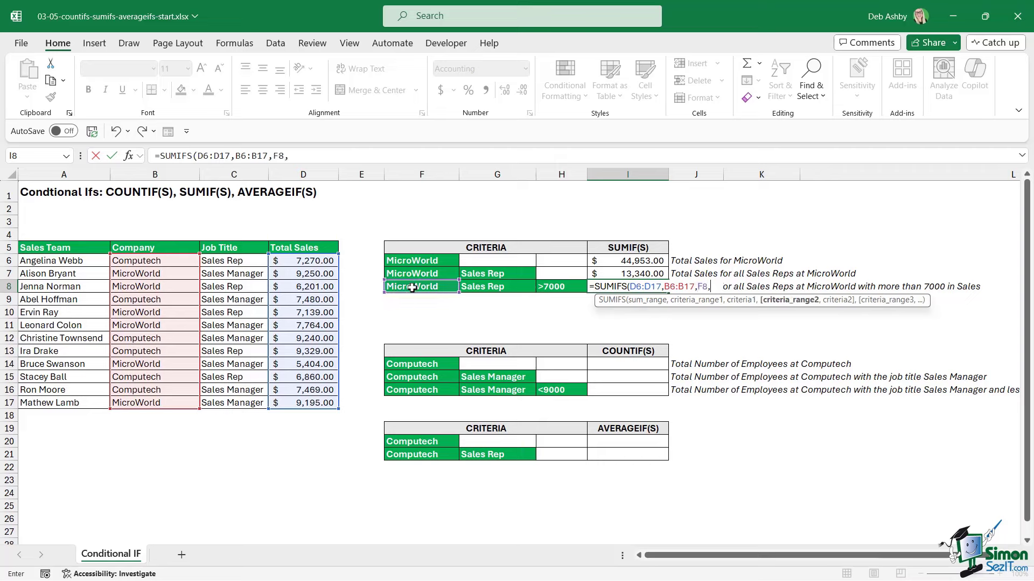
Add C6:C17 matching G8 (Sales Rep) and D6:D17 with H8's >7000, returning $7,139.00
drag(237, 262, 237, 403)
text(,)
click(506, 286)
text(,)
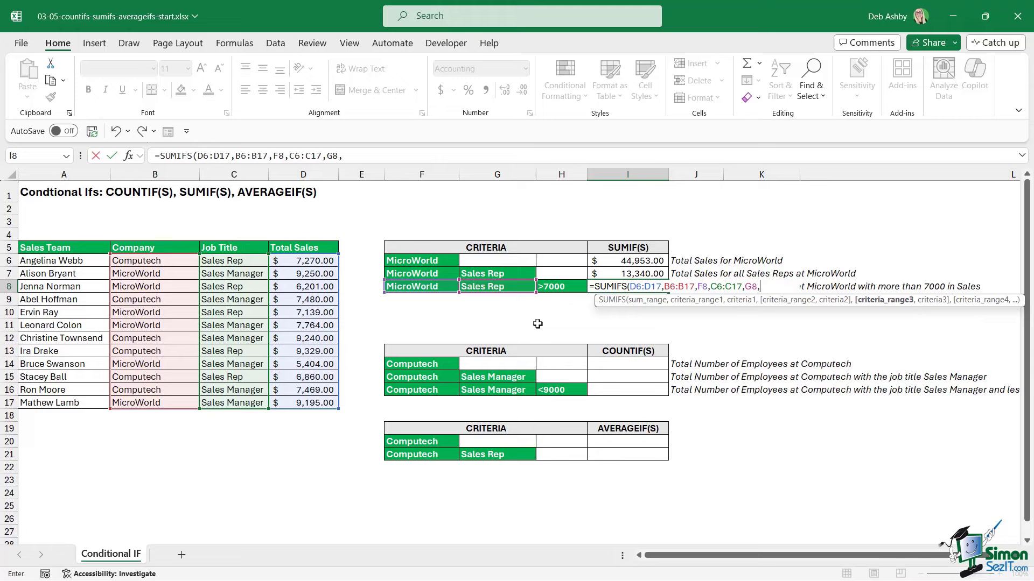
drag(304, 261, 303, 403)
text(,)
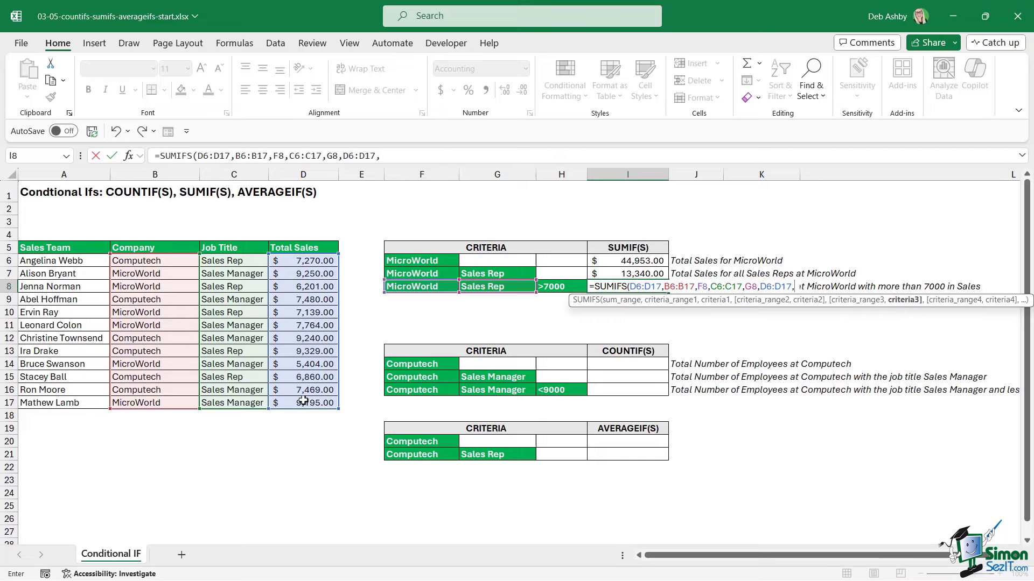
click(561, 289)
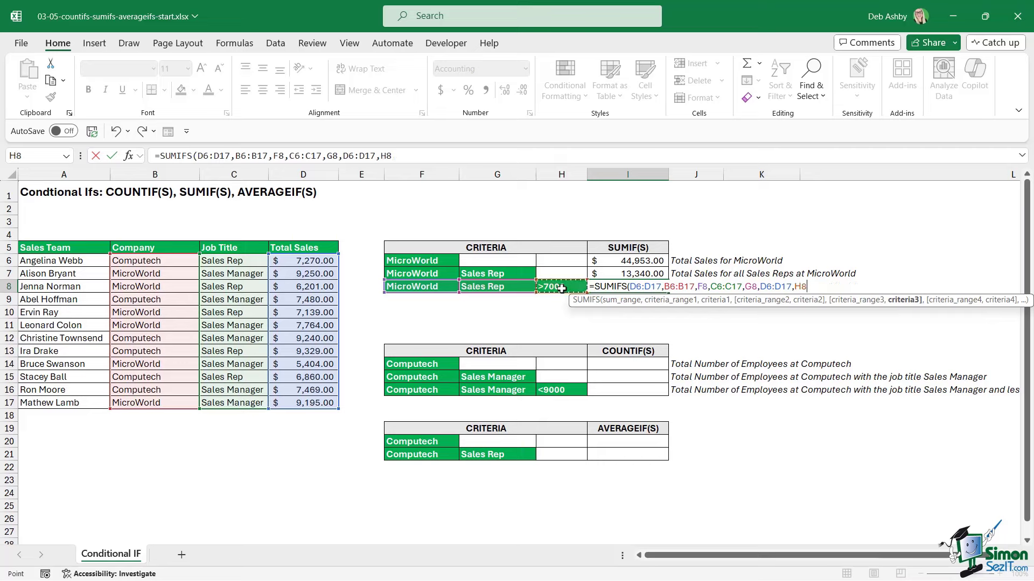
text())
key(Return)
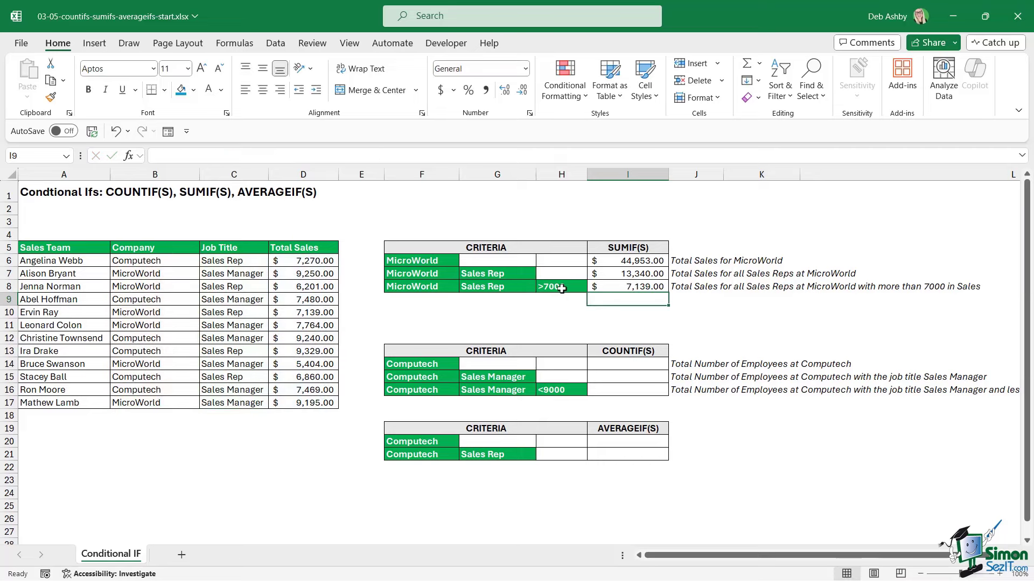
click(639, 289)
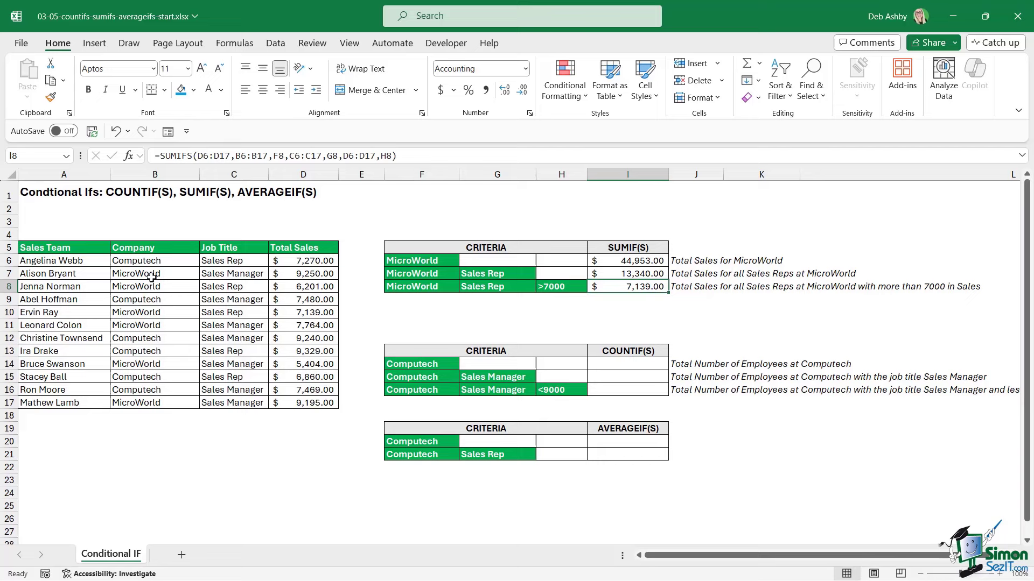
click(297, 316)
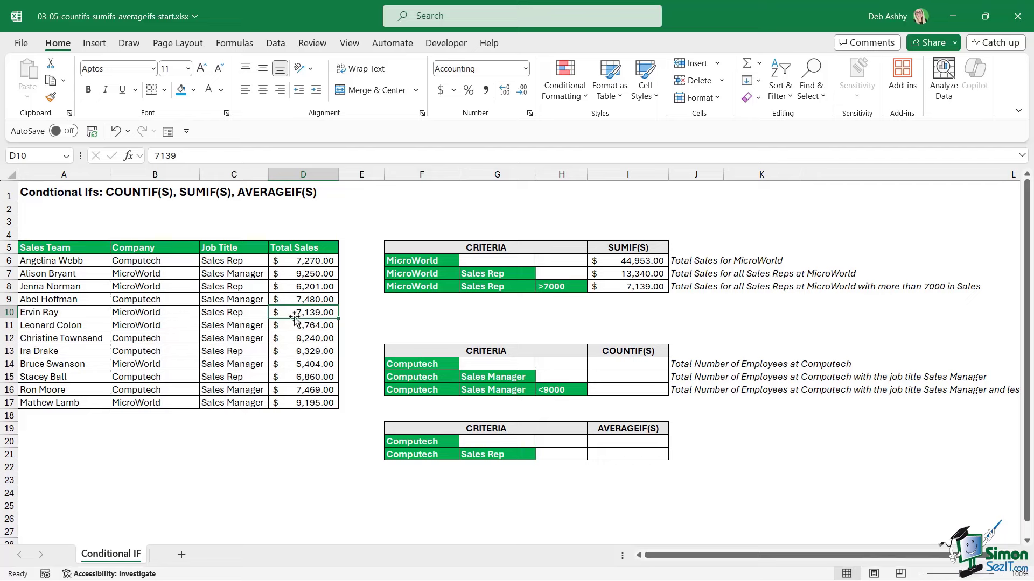
click(633, 289)
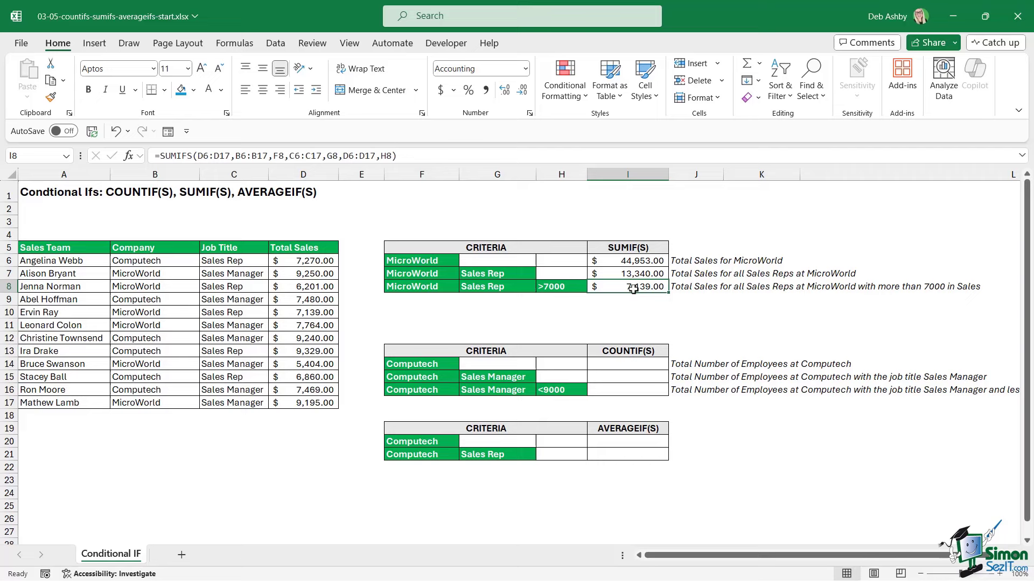
click(642, 362)
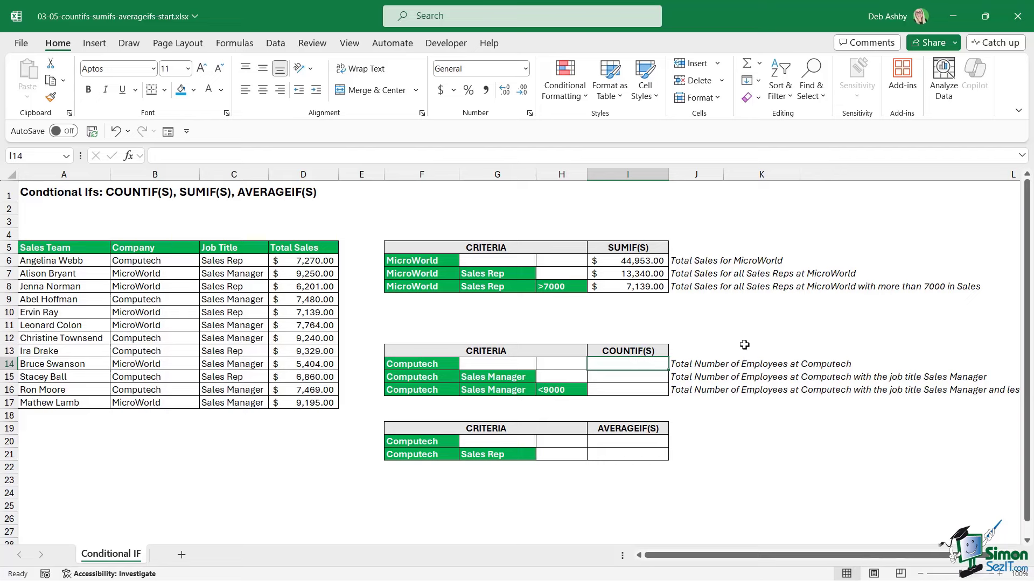
text(=COUNTIFS()
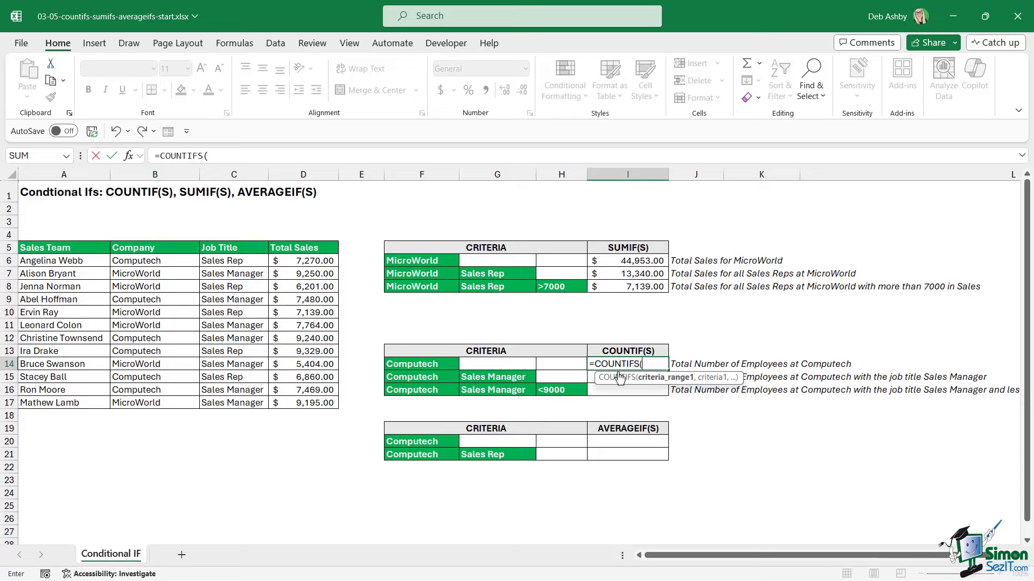
Complete =COUNTIFS(B6:B17,F14) in I14, counting 6 Computech employees, and check column B
drag(163, 261, 161, 401)
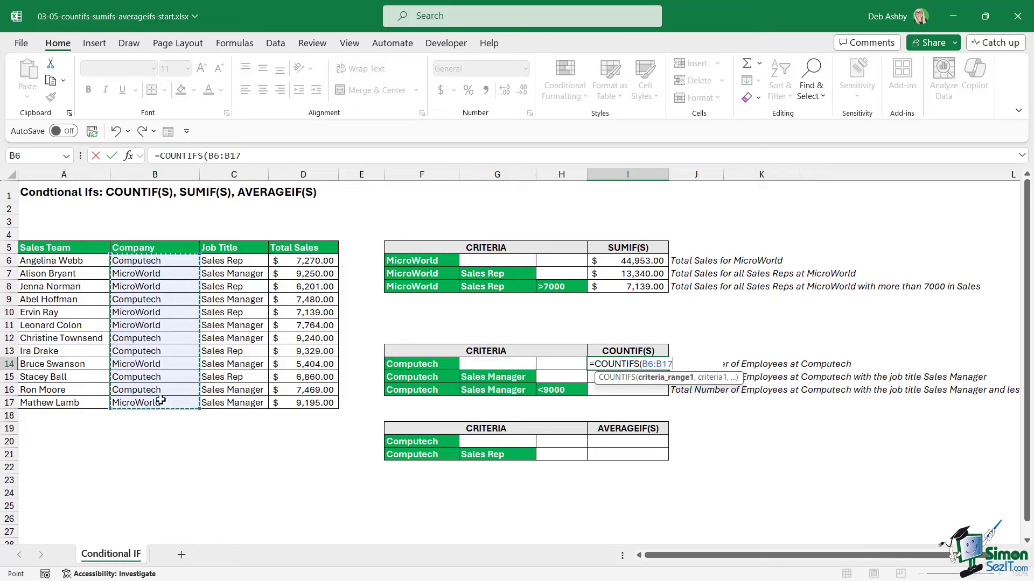
text(,)
click(405, 362)
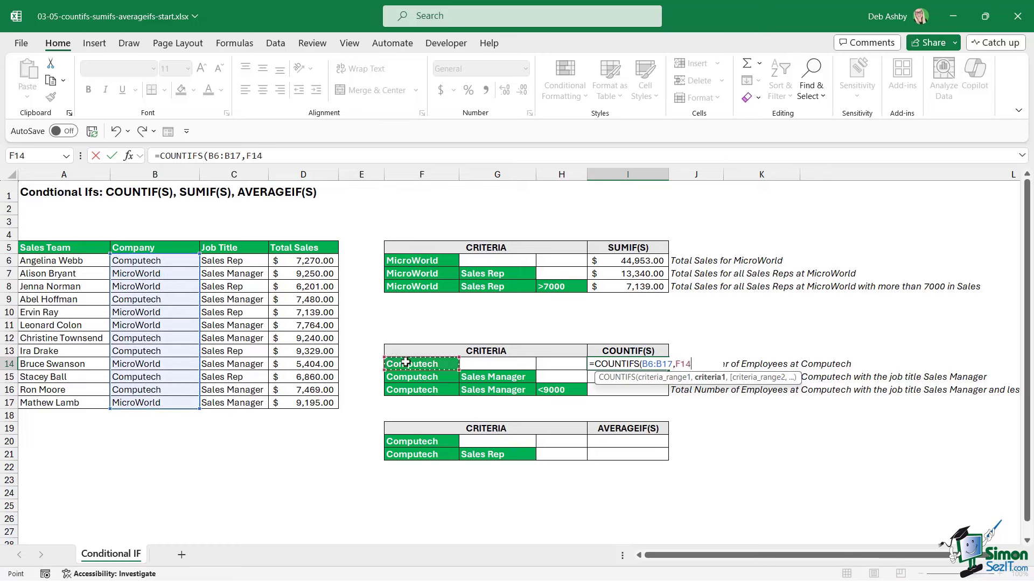
text())
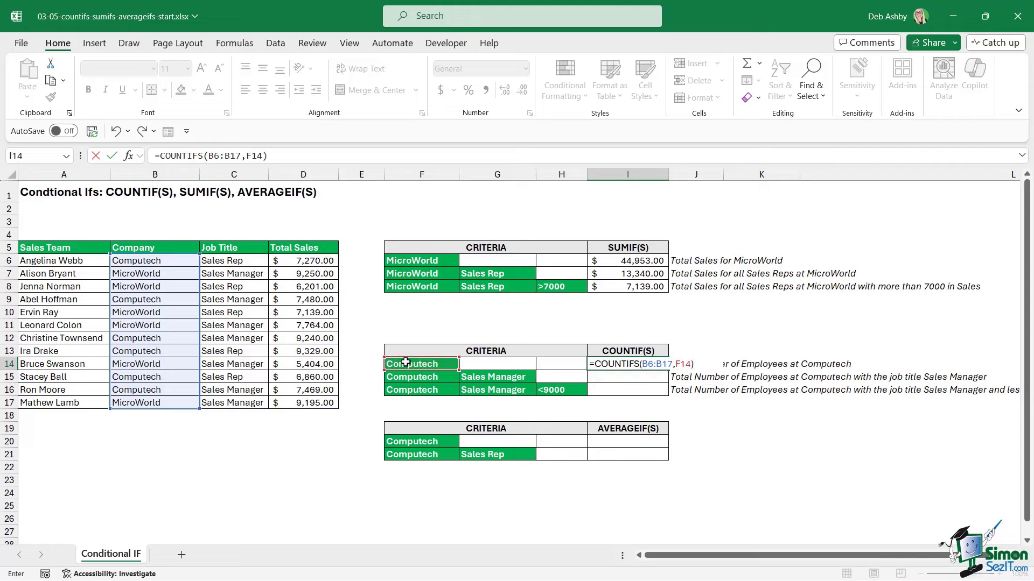
key(Return)
click(657, 365)
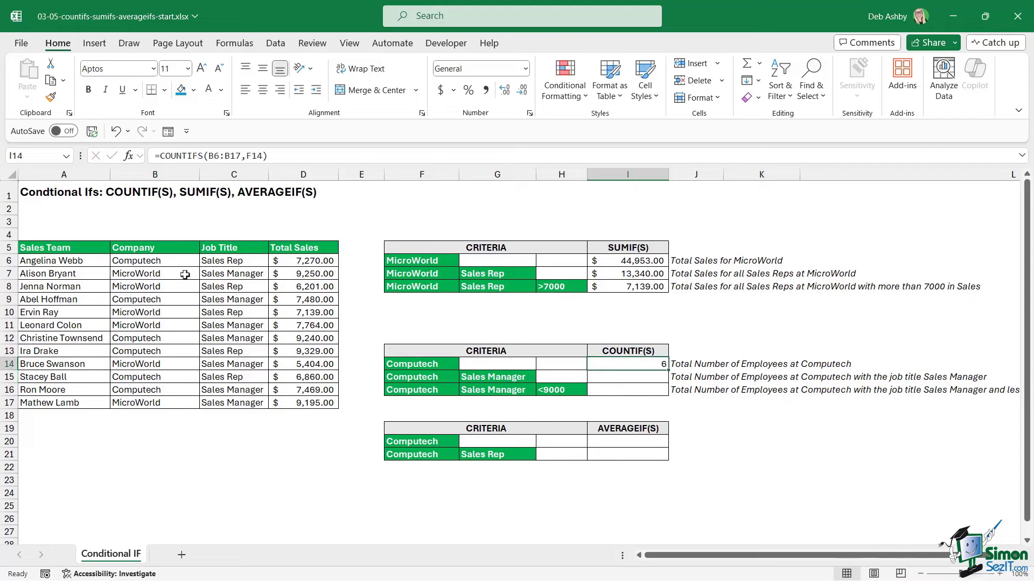
drag(164, 260, 155, 403)
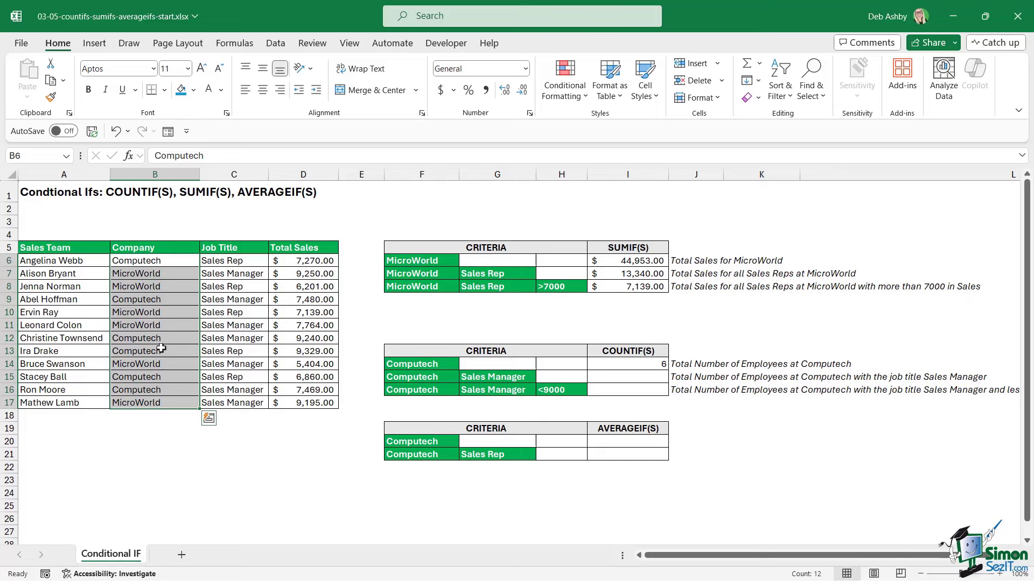
click(638, 376)
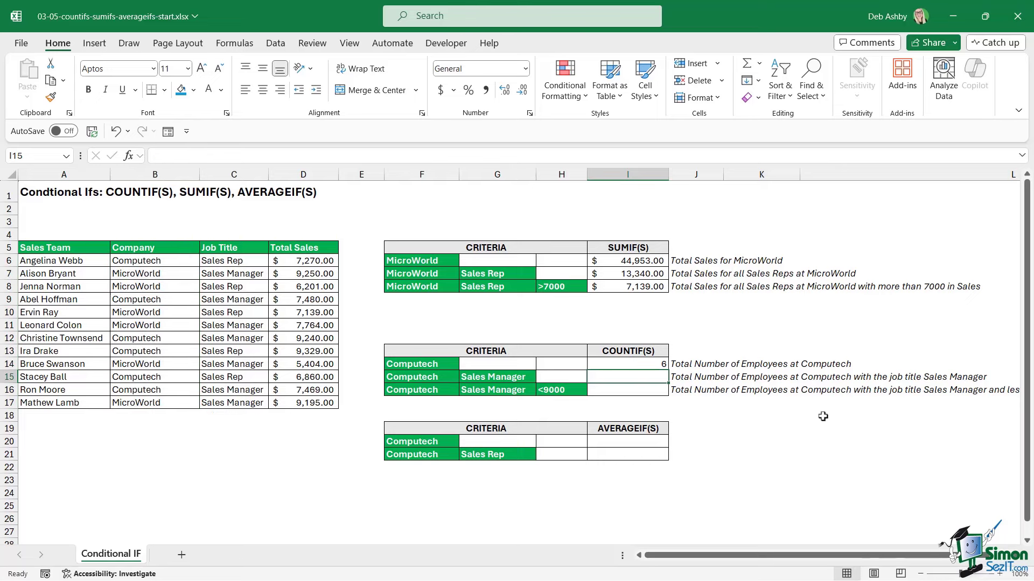
text(=COUNTIFS()
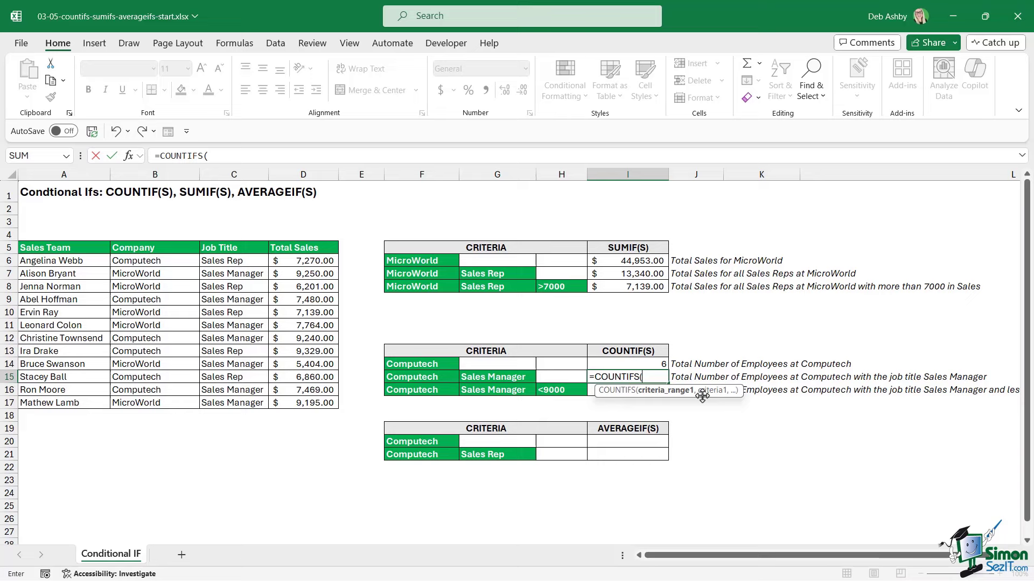
drag(178, 259, 175, 404)
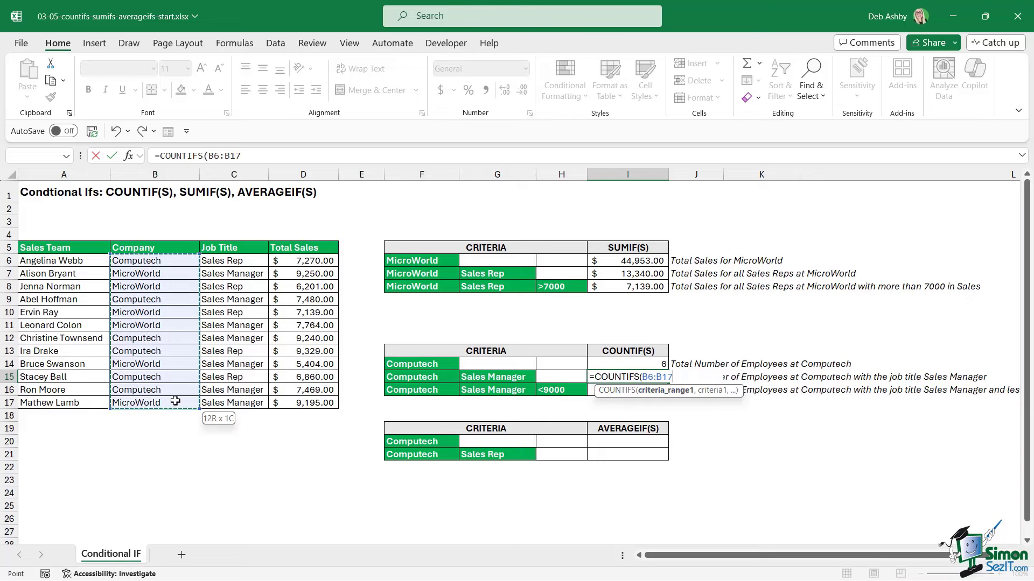
text(,)
click(424, 378)
text(,)
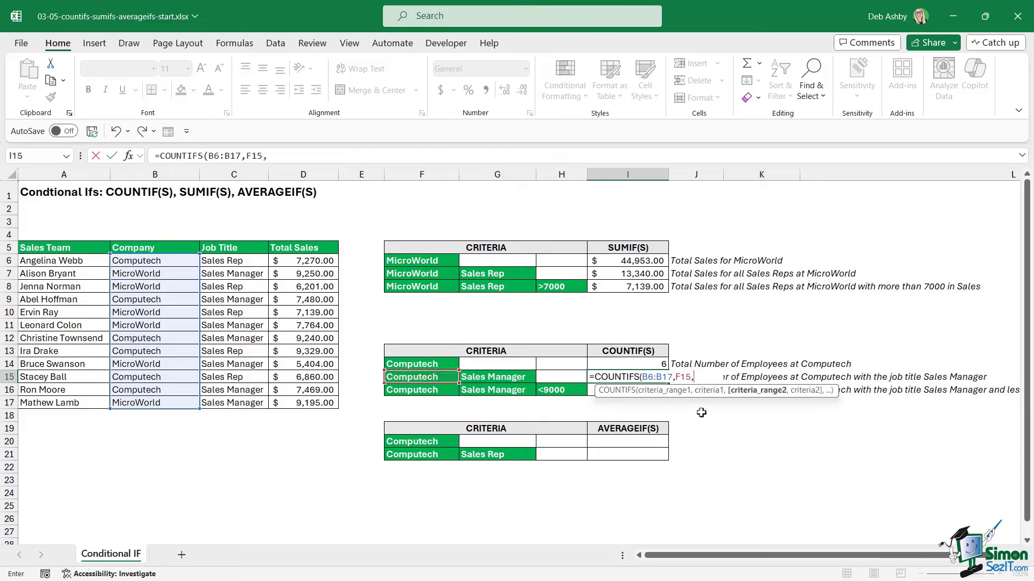
drag(226, 261, 229, 403)
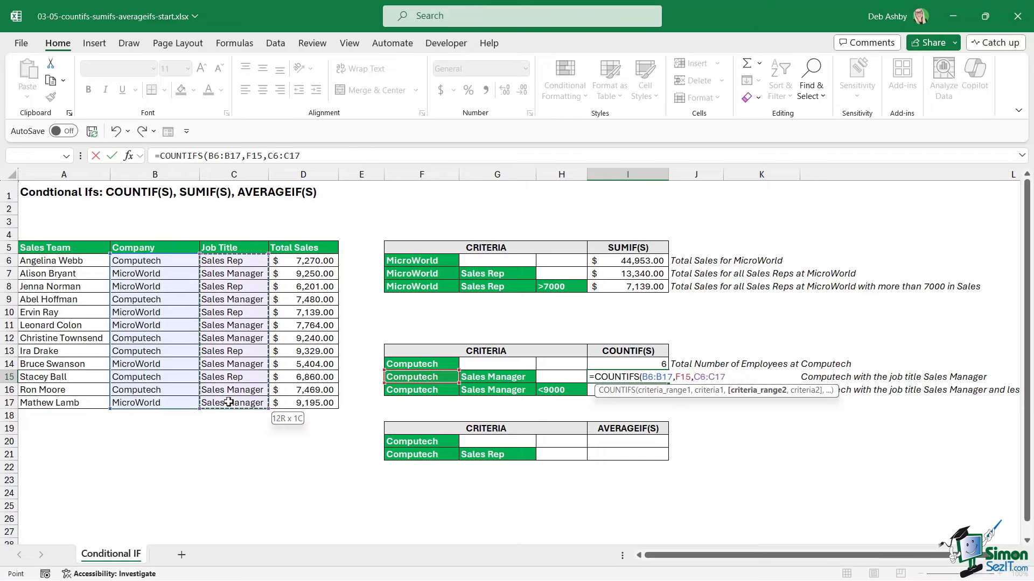
text(,)
click(518, 380)
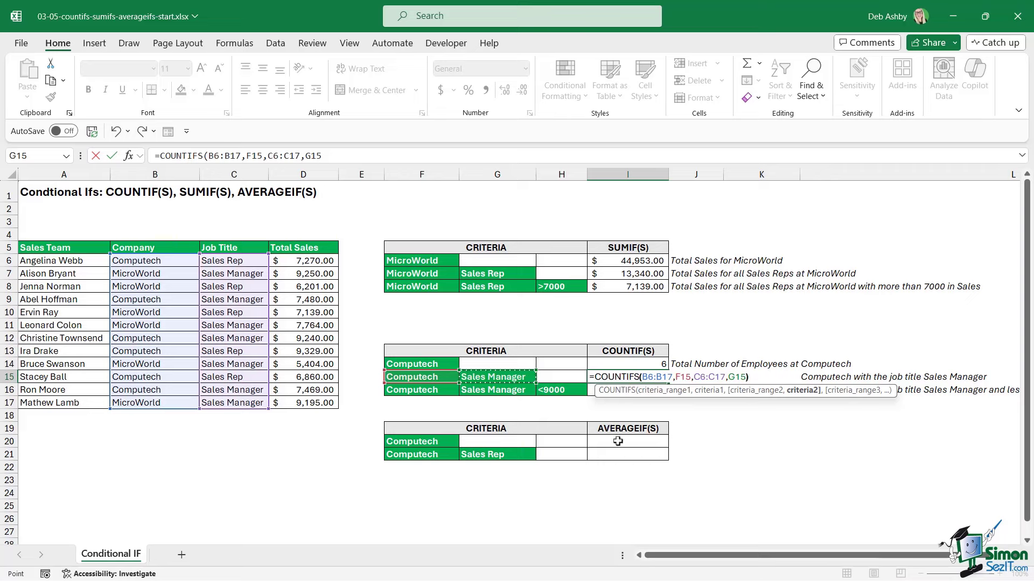
key(Return)
click(656, 377)
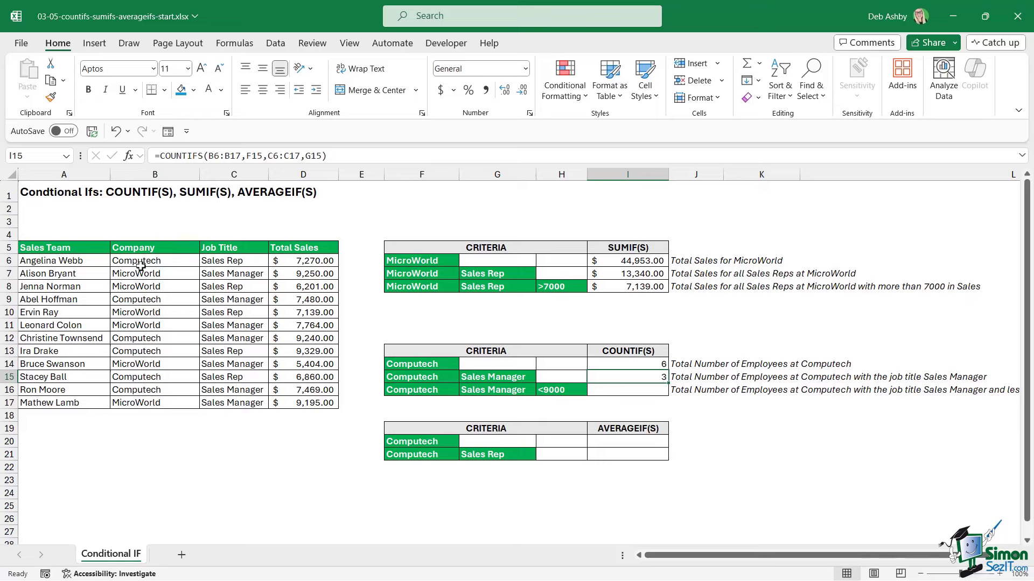
drag(158, 299, 238, 298)
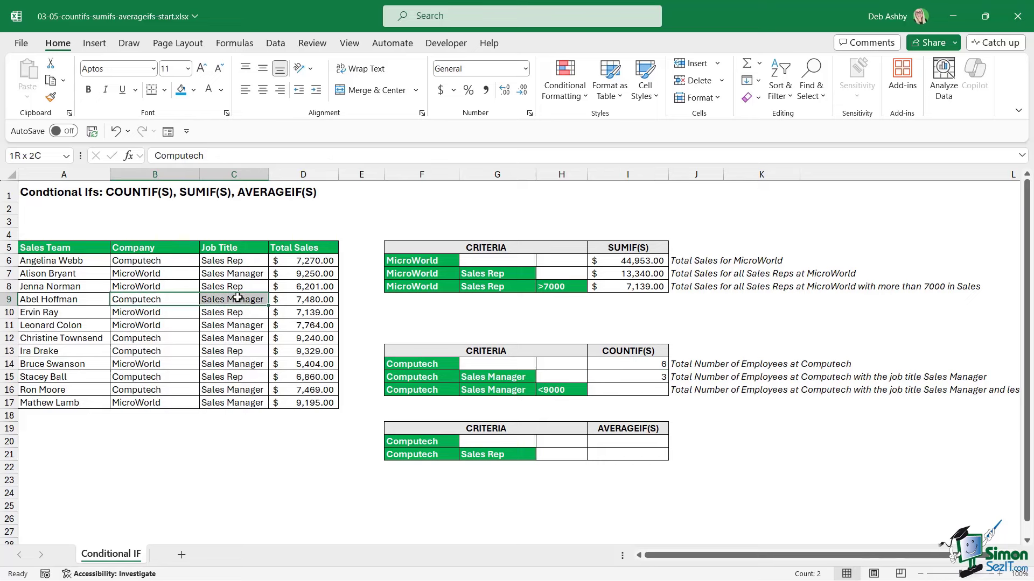
ctrl+drag(156, 338, 239, 339)
ctrl+drag(156, 390, 245, 389)
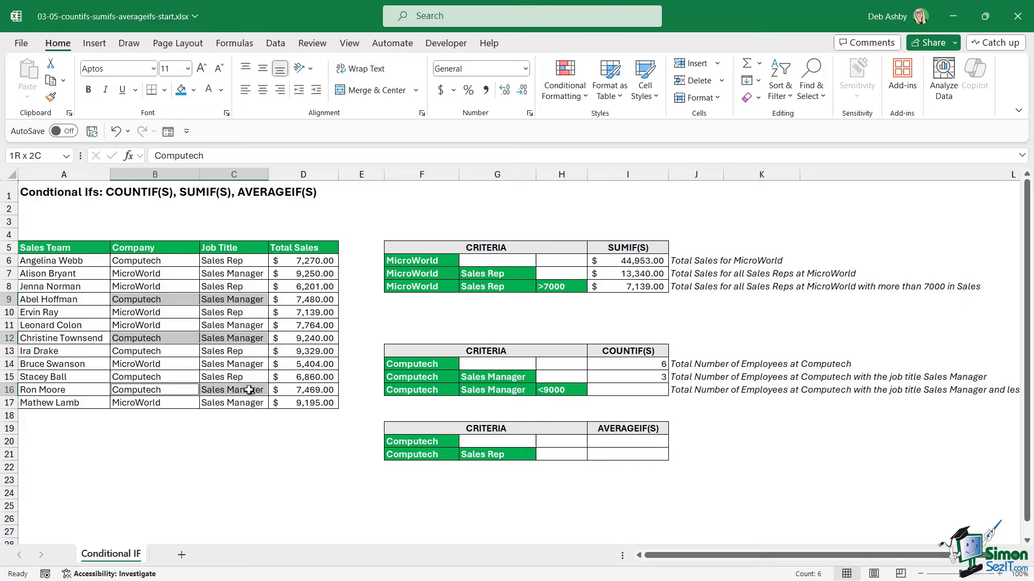
click(627, 390)
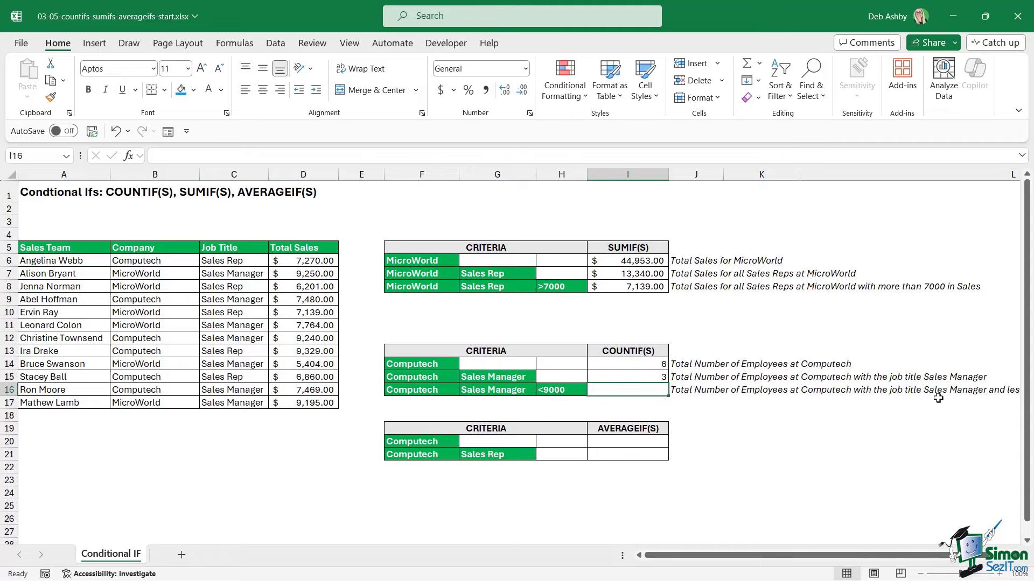
drag(917, 554, 856, 555)
In I16, start =COUNTIFS with B6:B17 matching Computech in F16
key(Right)
key(Right)
key(Right)
click(619, 390)
text(=COUNTIFS()
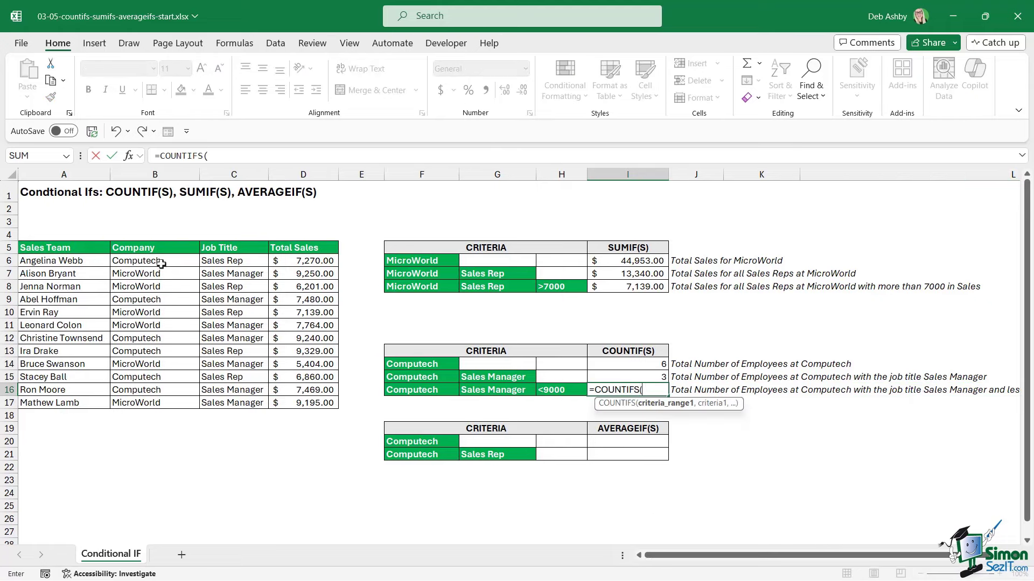
drag(161, 264, 169, 402)
text(,)
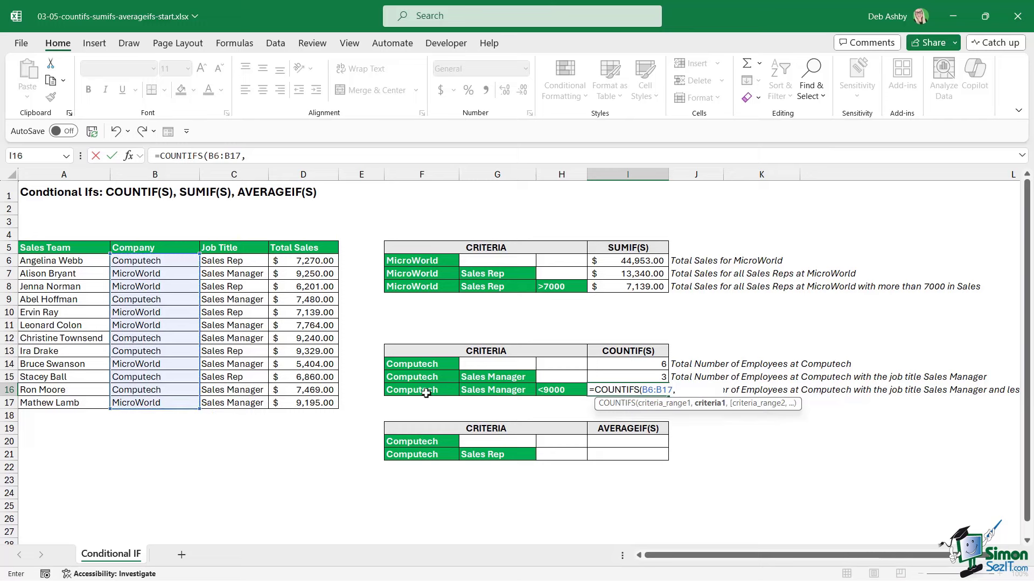
click(421, 389)
text(,)
Add C6:C17 matching G16 (Sales Manager) and D6:D17 with H16's <9000, returning 2
drag(232, 260, 238, 406)
text(,)
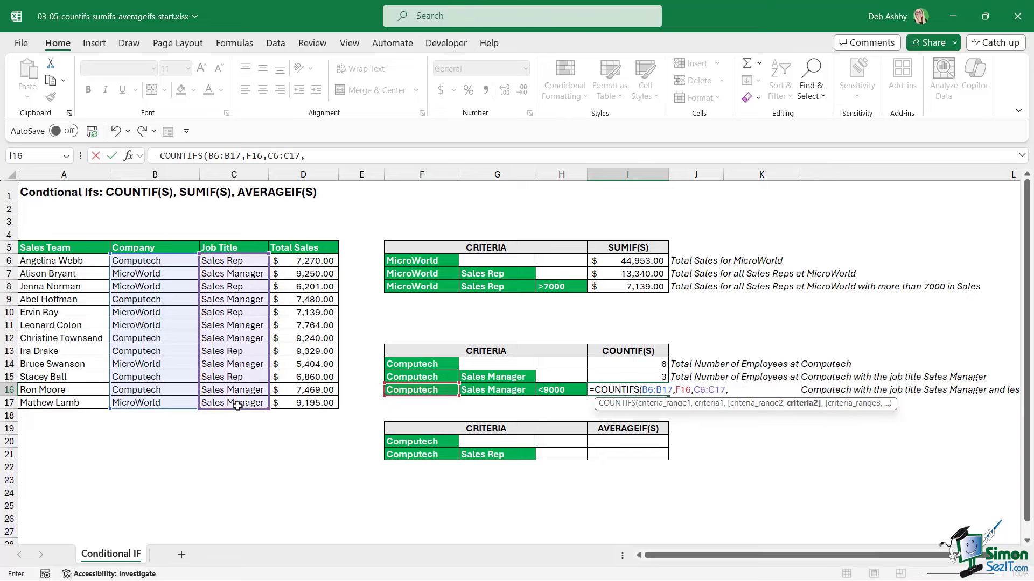
click(462, 387)
text(,)
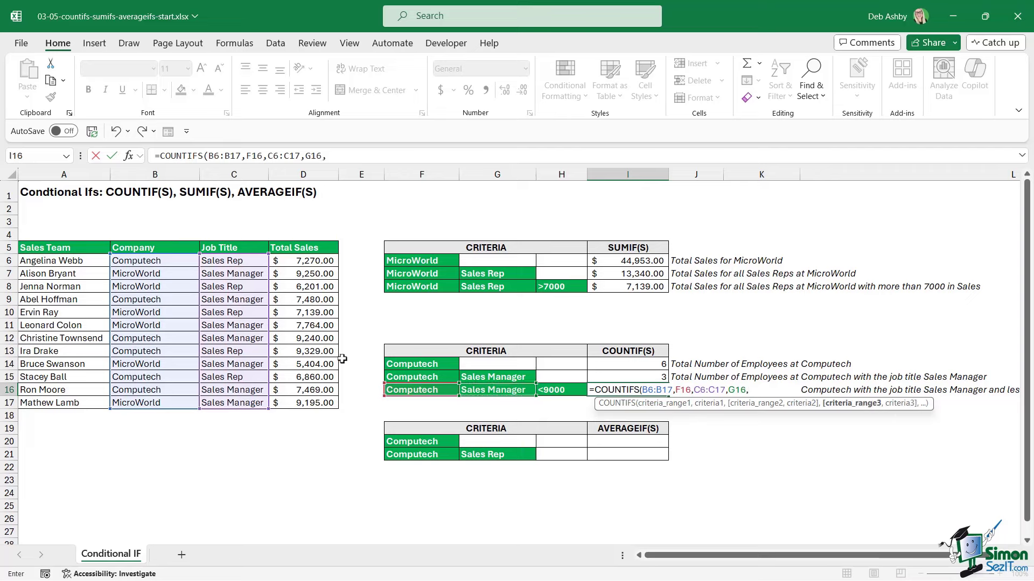
drag(311, 261, 311, 401)
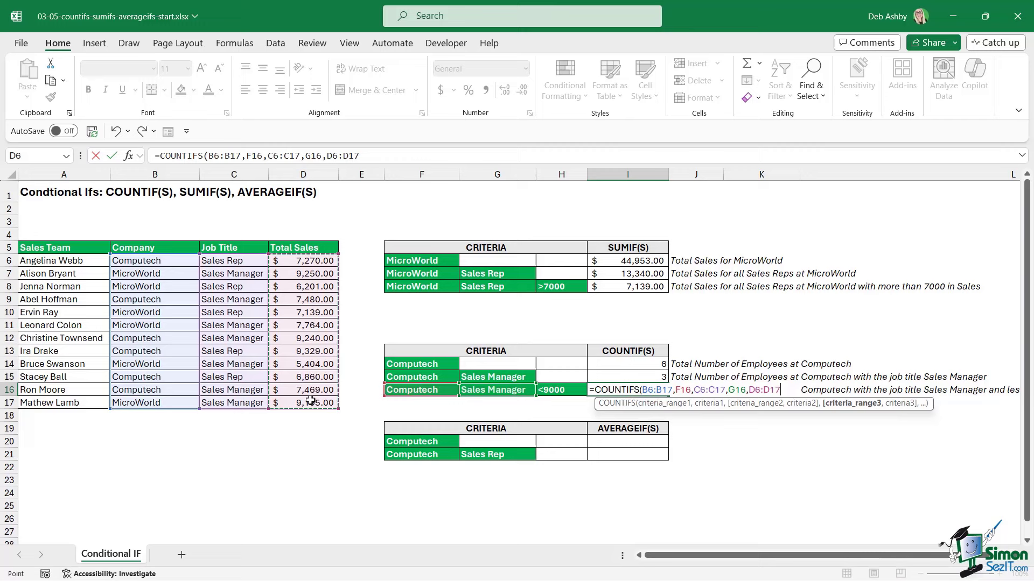
text(,)
click(567, 392)
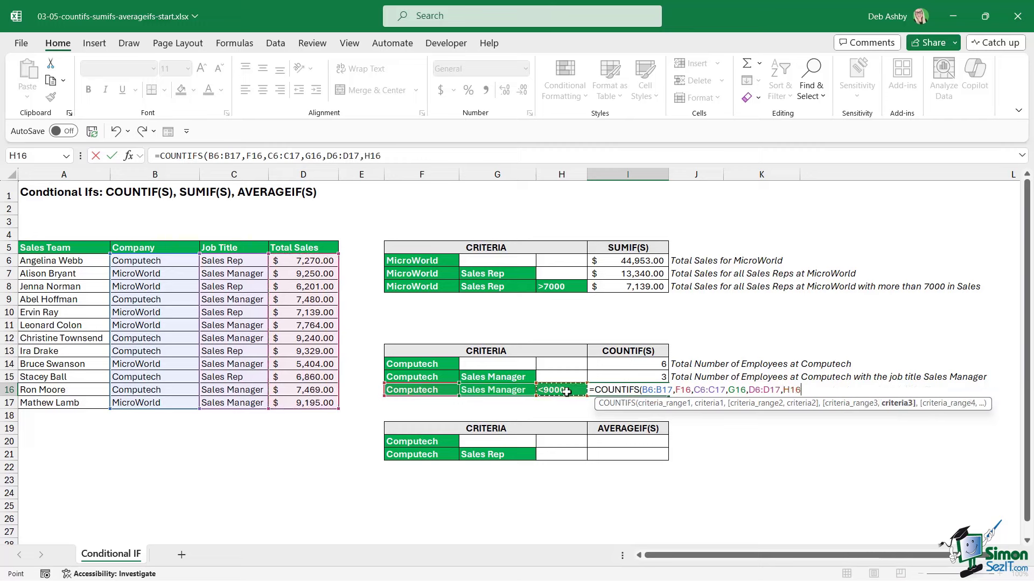
text())
key(Return)
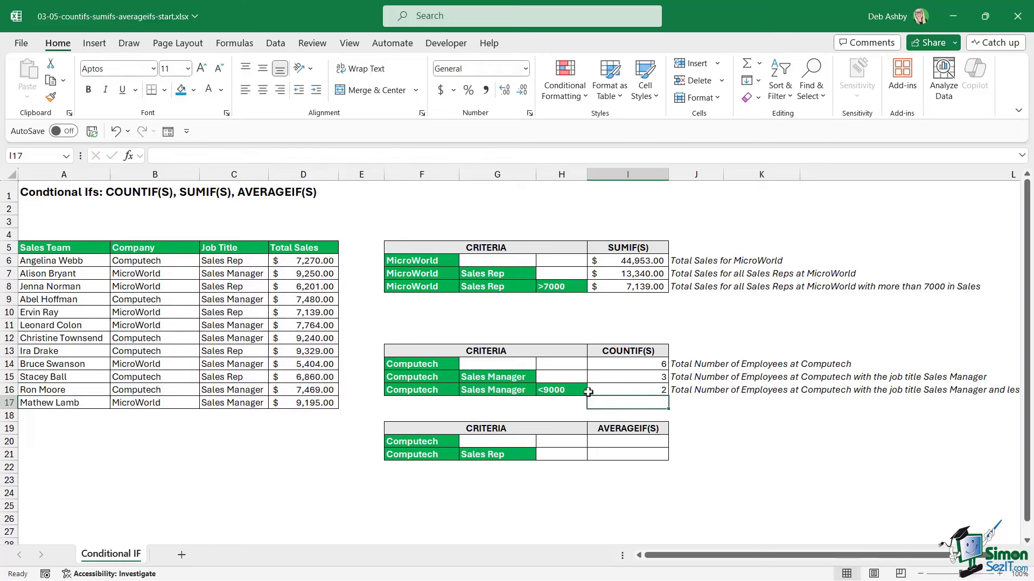
click(612, 391)
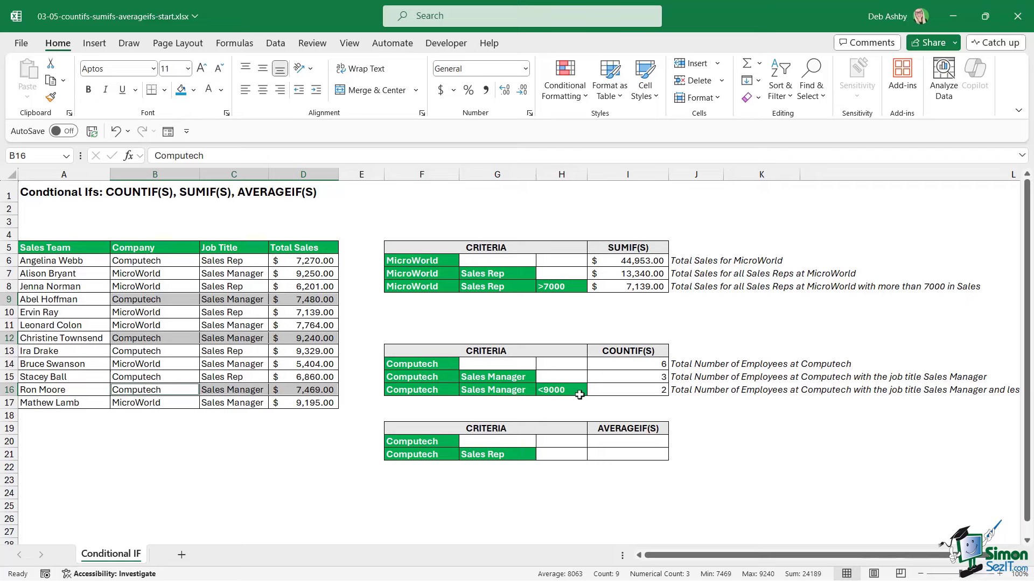
click(801, 454)
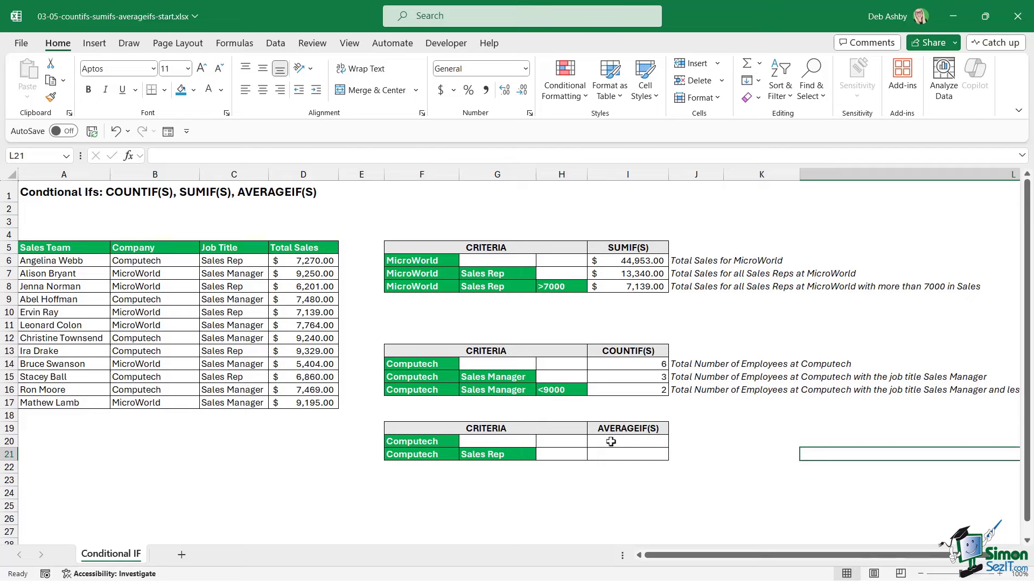
click(610, 441)
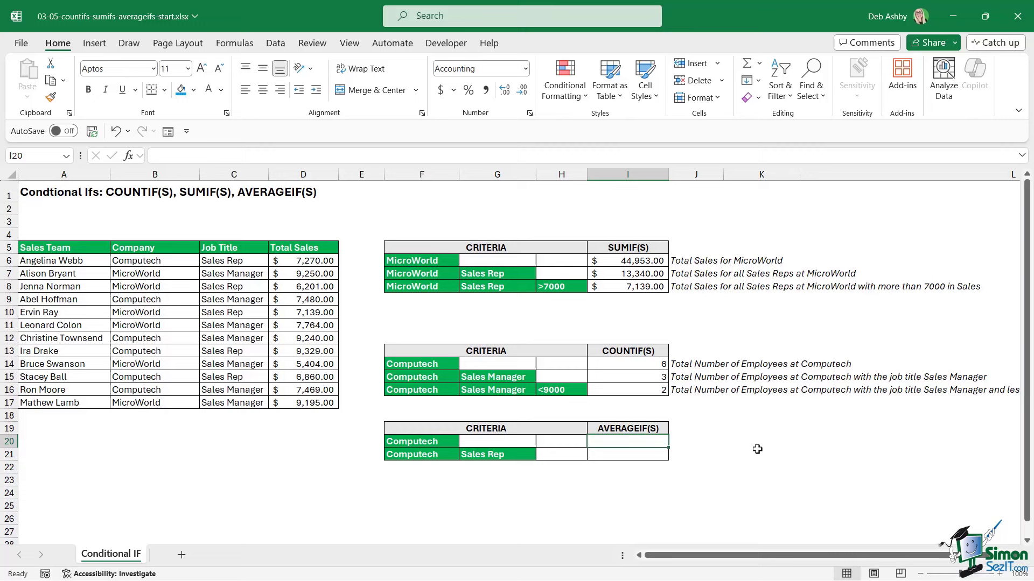
Enter =AVERAGEIFS(D6:D17,B6:B17,F20) in I20 for a $7,941.33 Computech average
text(=AVERAGEIFS()
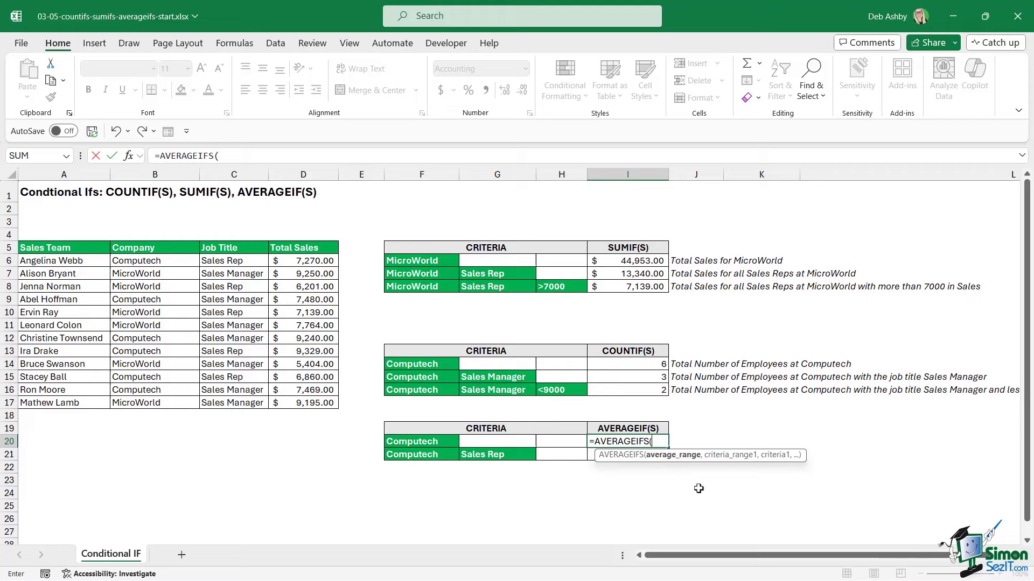
drag(306, 265, 307, 399)
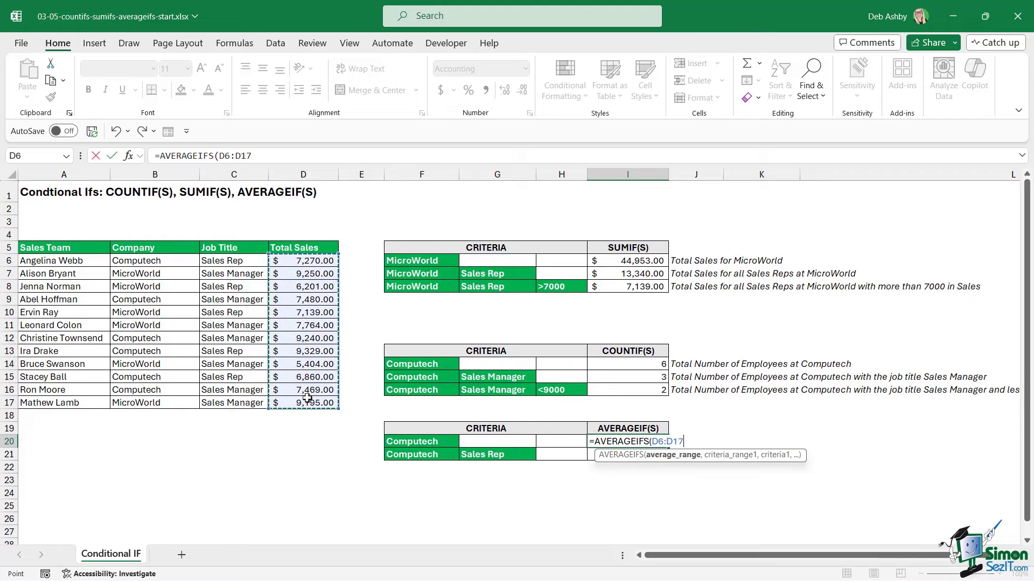
text(,)
drag(145, 260, 155, 403)
text(,)
click(407, 445)
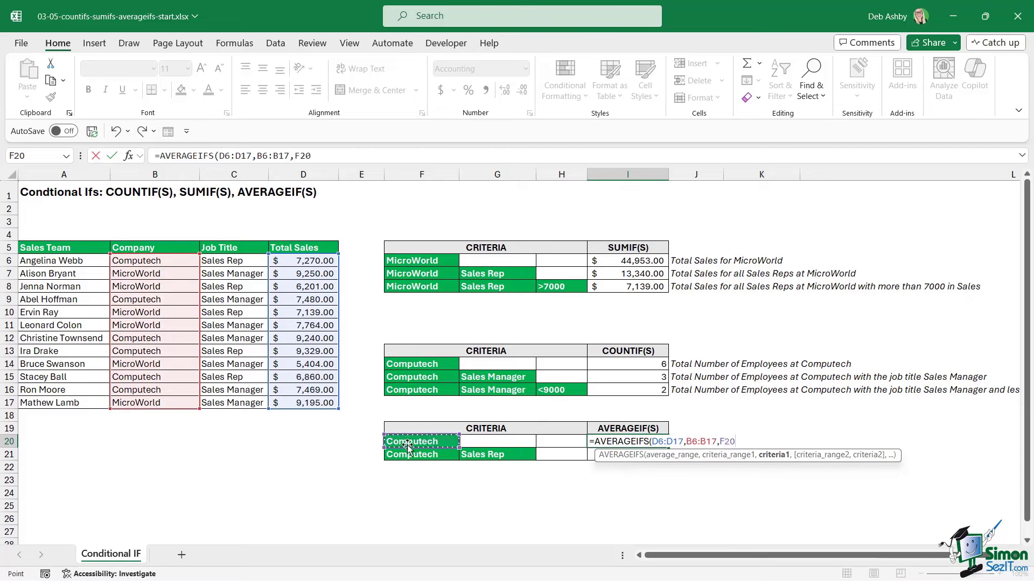
text())
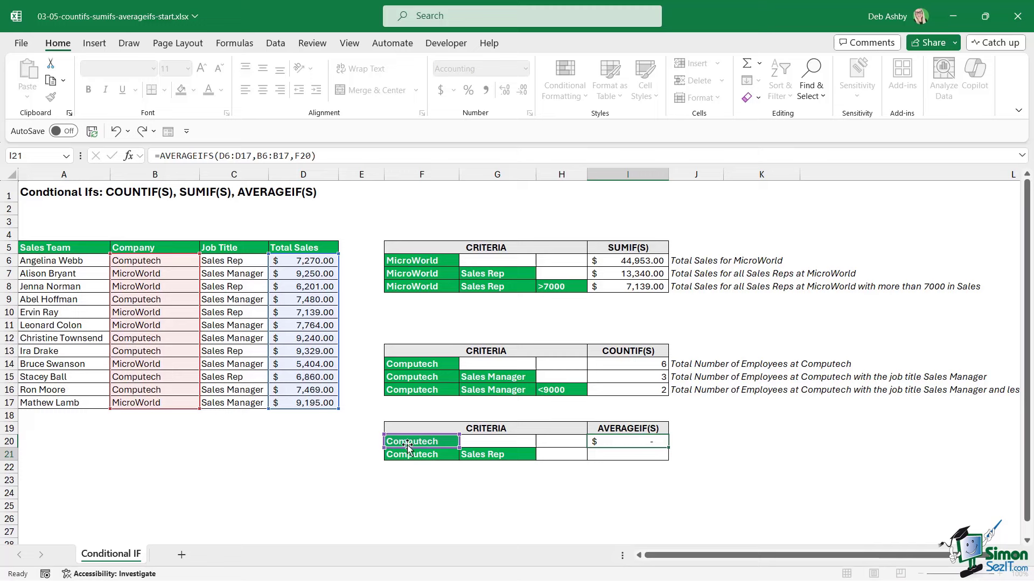
key(Return)
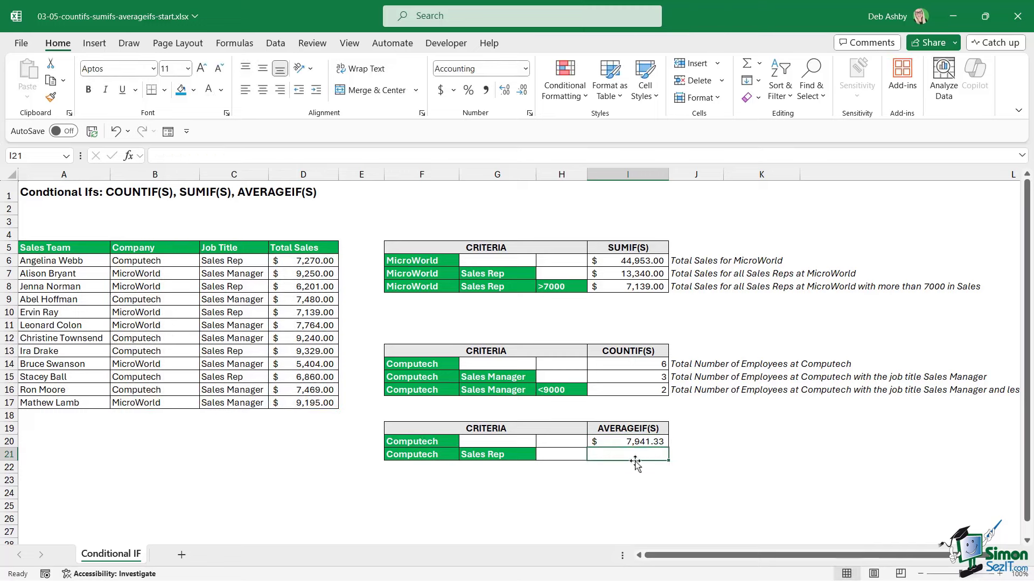
text(=AVE)
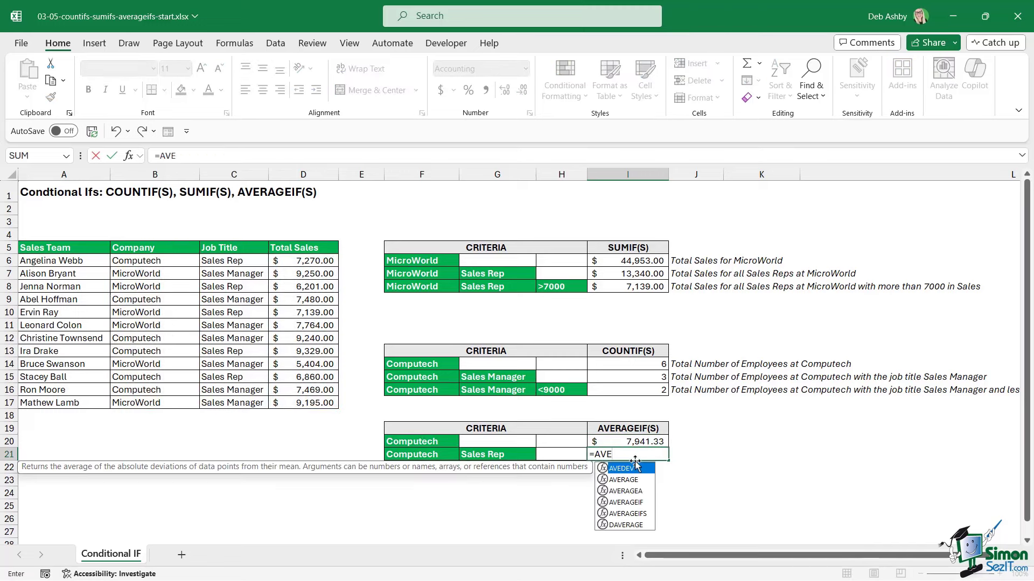
text(RAGEIFS()
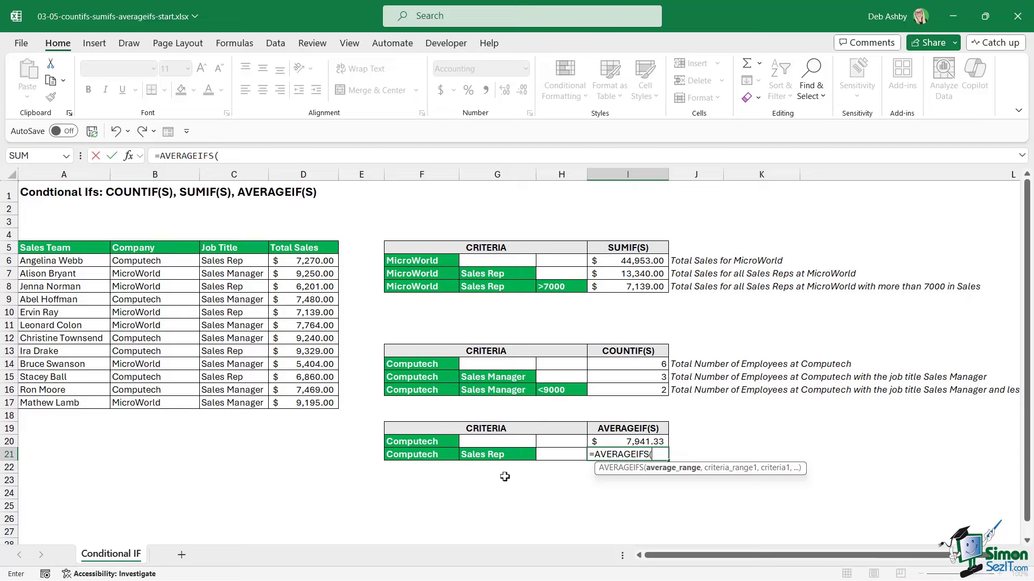
Finish =AVERAGEIFS(D6:D17,B6:B17,F21,C6:C17,G21) in I21, averaging $7,819.67 for Computech Sales Reps
drag(330, 261, 329, 399)
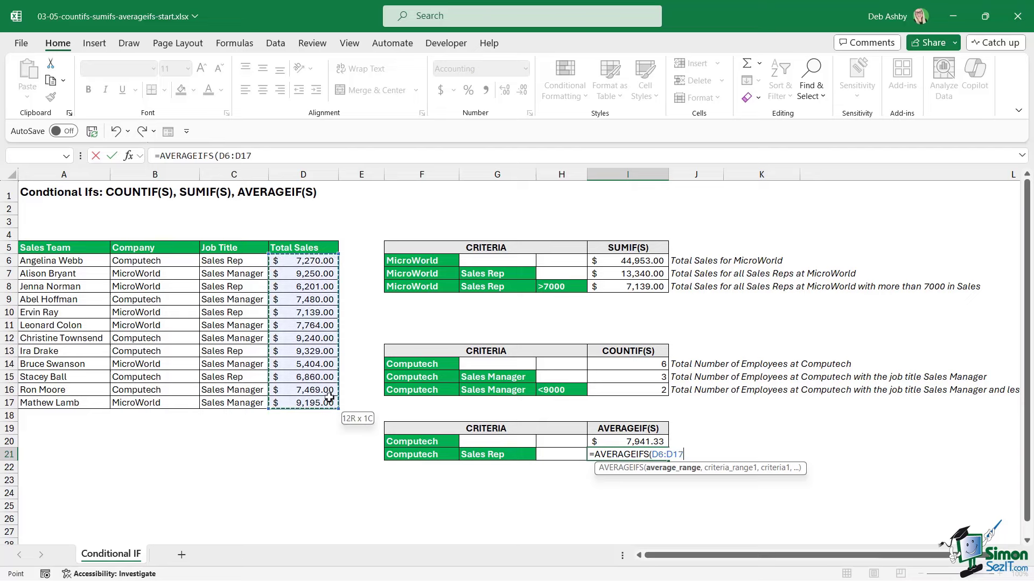
text(,)
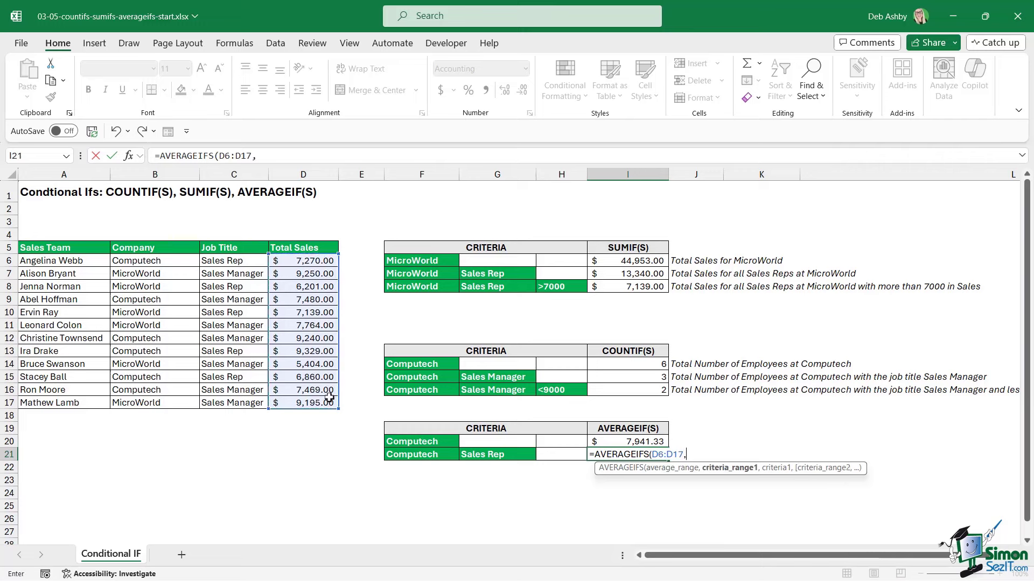
drag(156, 261, 153, 403)
text(,)
click(433, 456)
text(,)
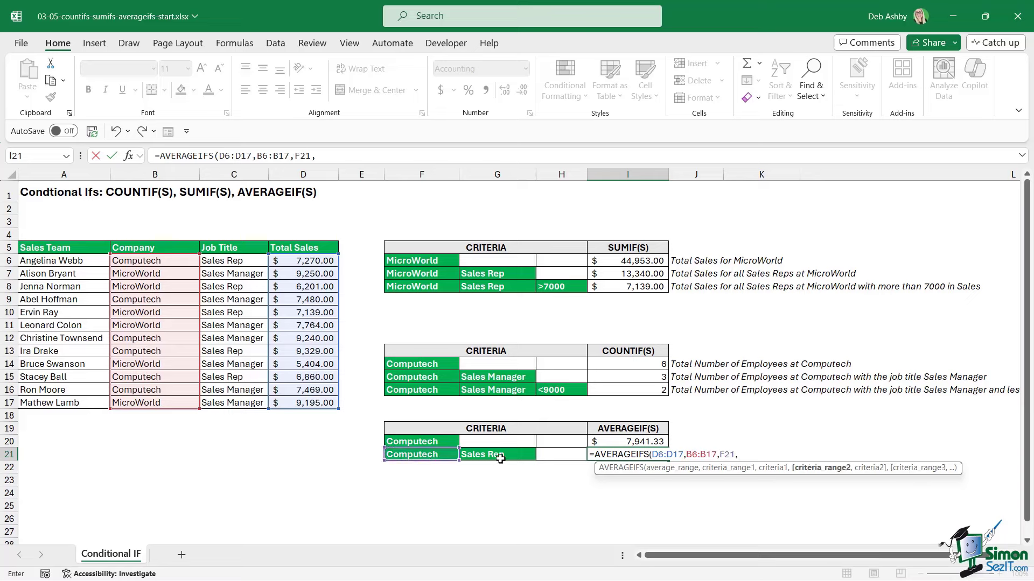
drag(226, 262, 222, 404)
text(,)
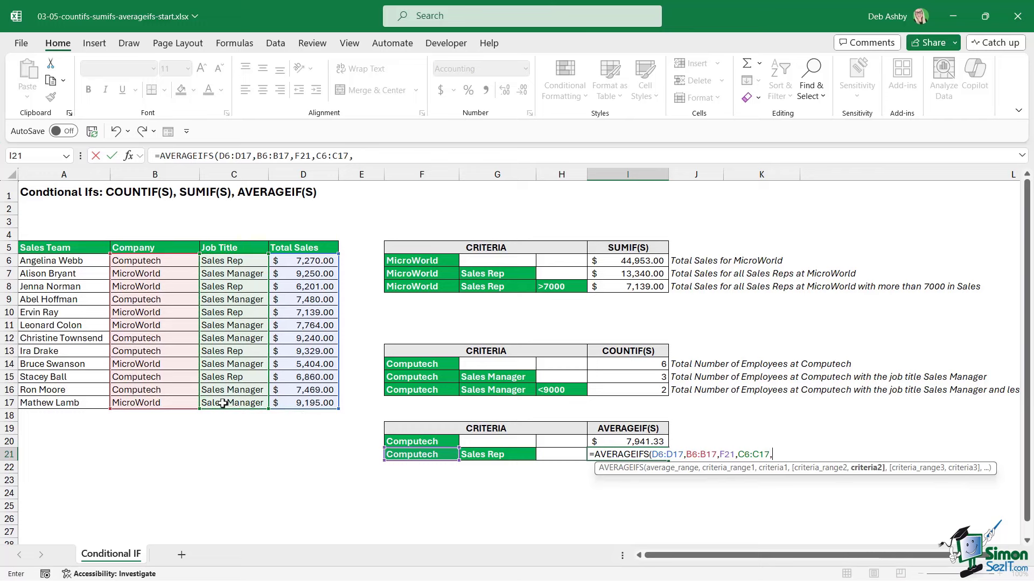
click(500, 457)
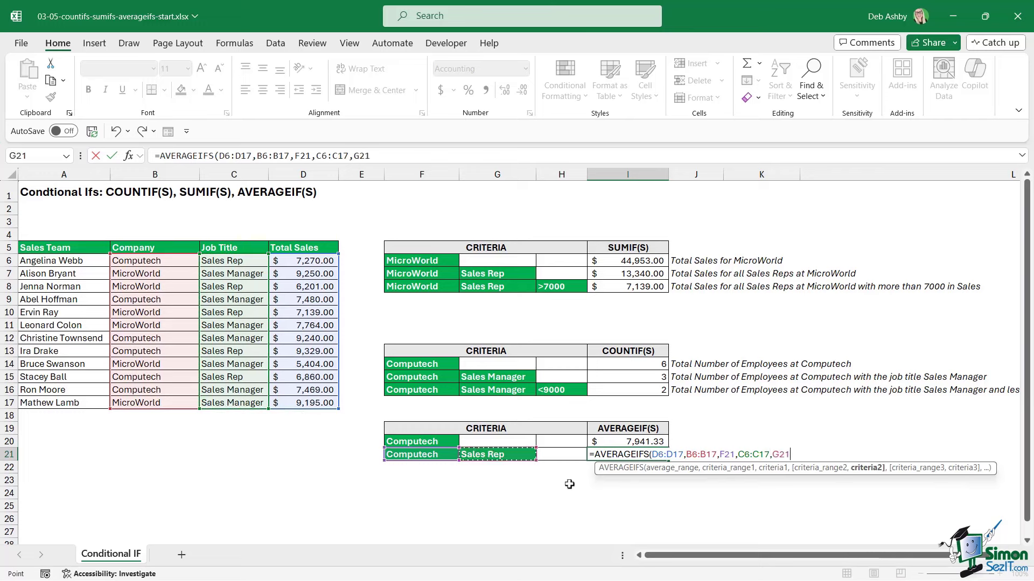
text())
key(Return)
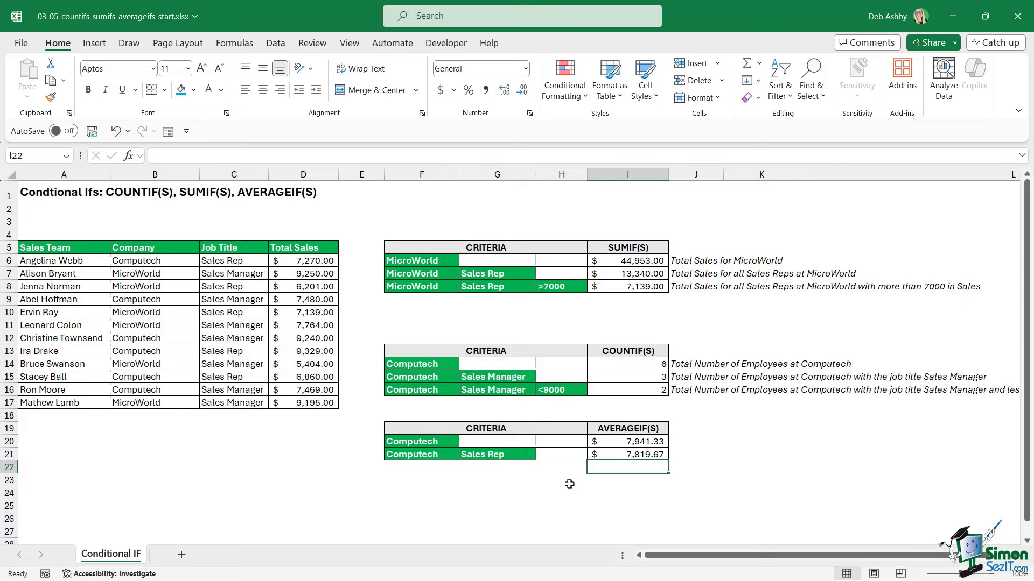
click(811, 457)
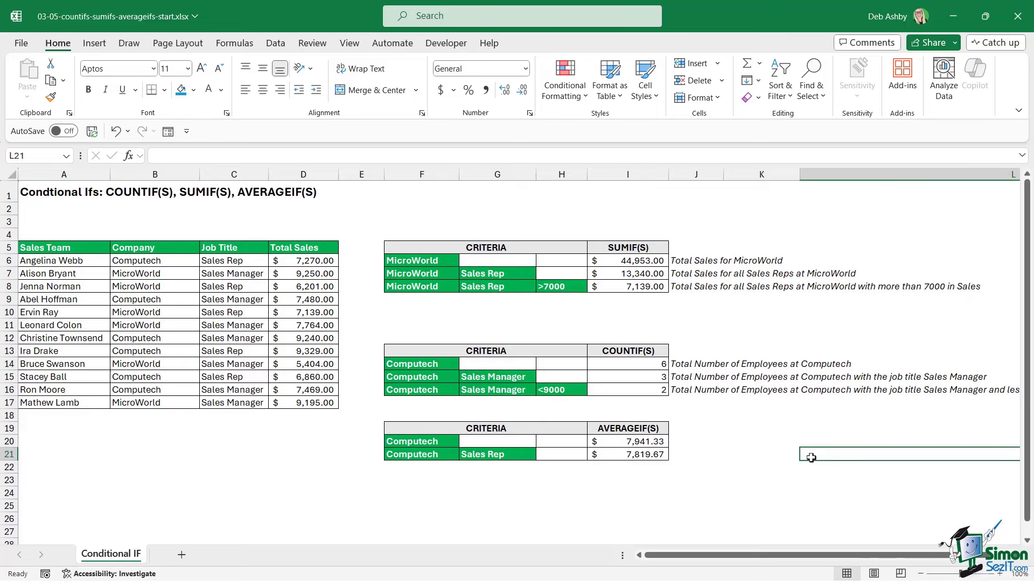